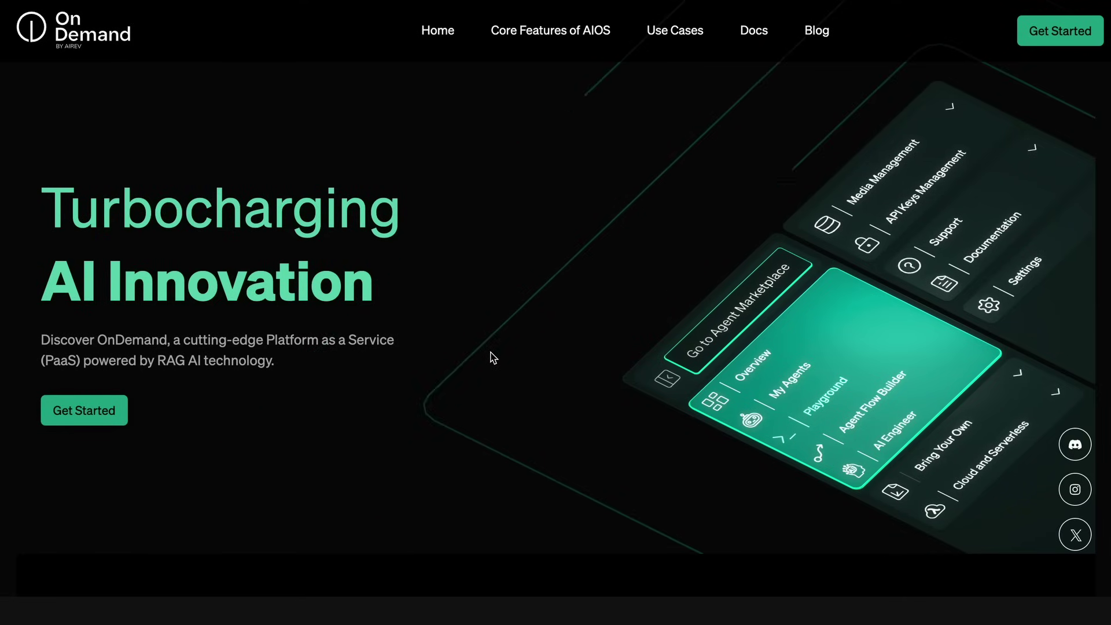
Scroll down the landing page past the hero banner to the Introducing OnDemand section.
scroll(489, 350, down, 1)
scroll(488, 347, up, 1)
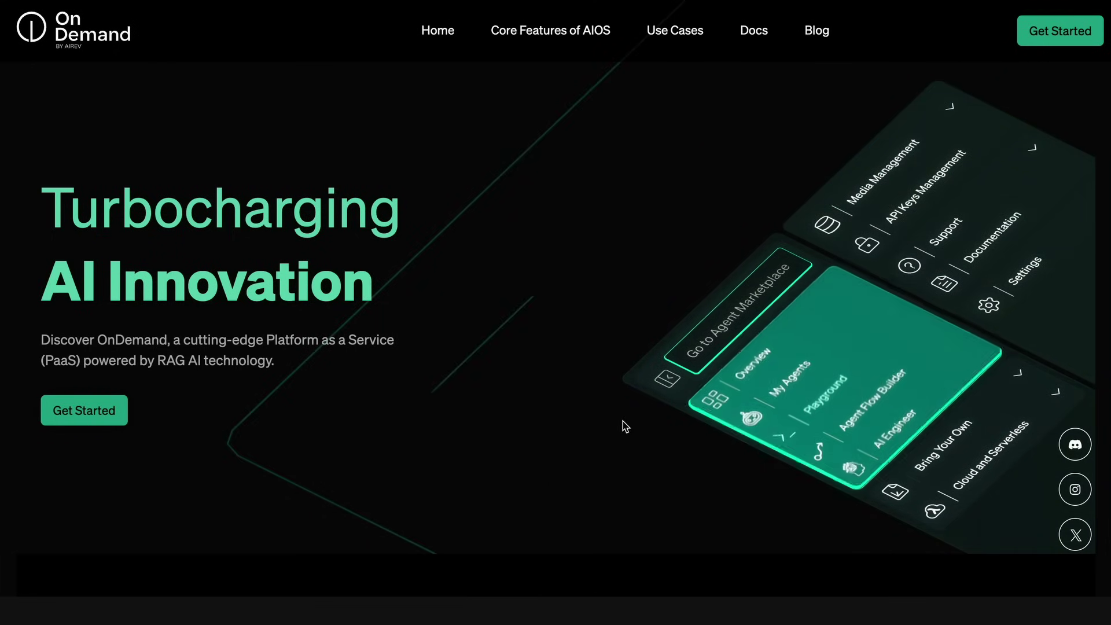
scroll(558, 446, down, 7)
scroll(558, 446, down, 5)
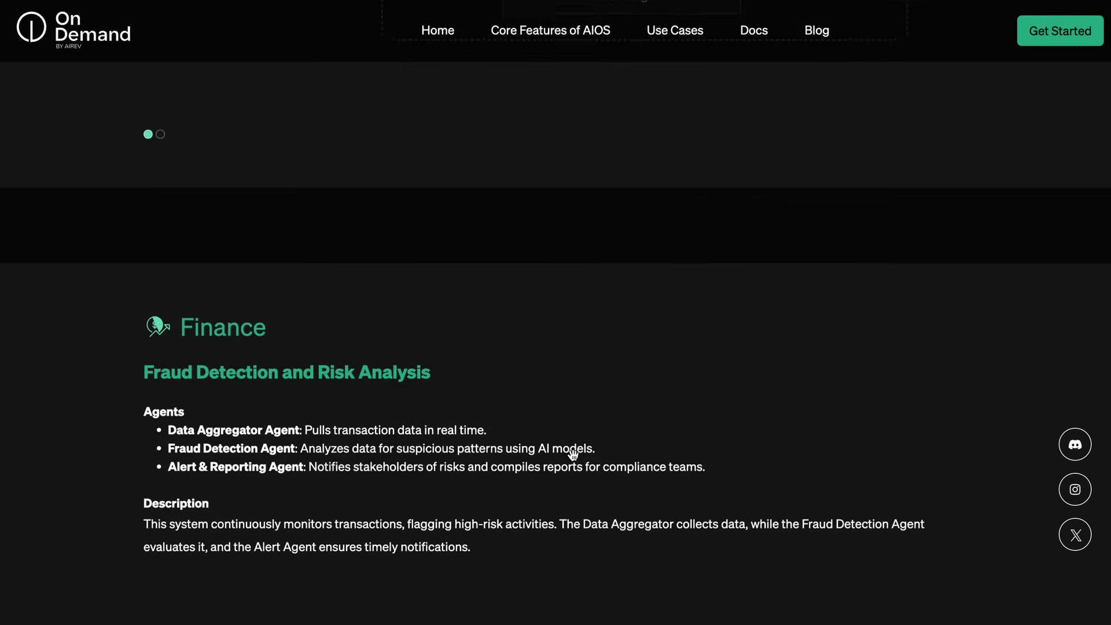
Scroll through the Finance to Digital Marketing workflow use cases, then back toward the hero.
scroll(573, 455, down, 9)
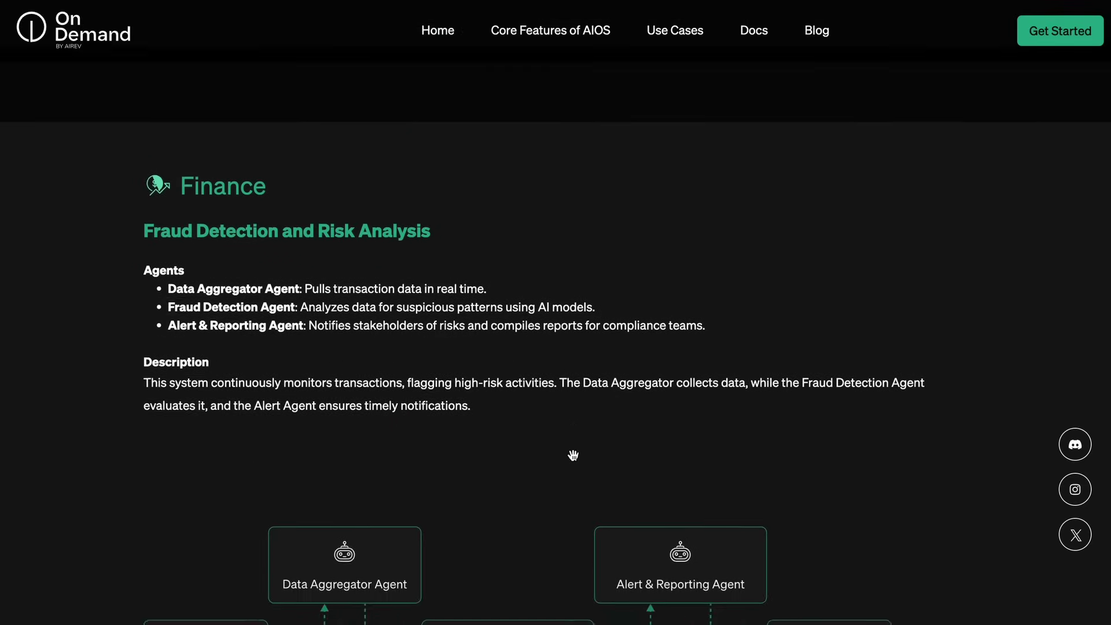
scroll(575, 460, down, 8)
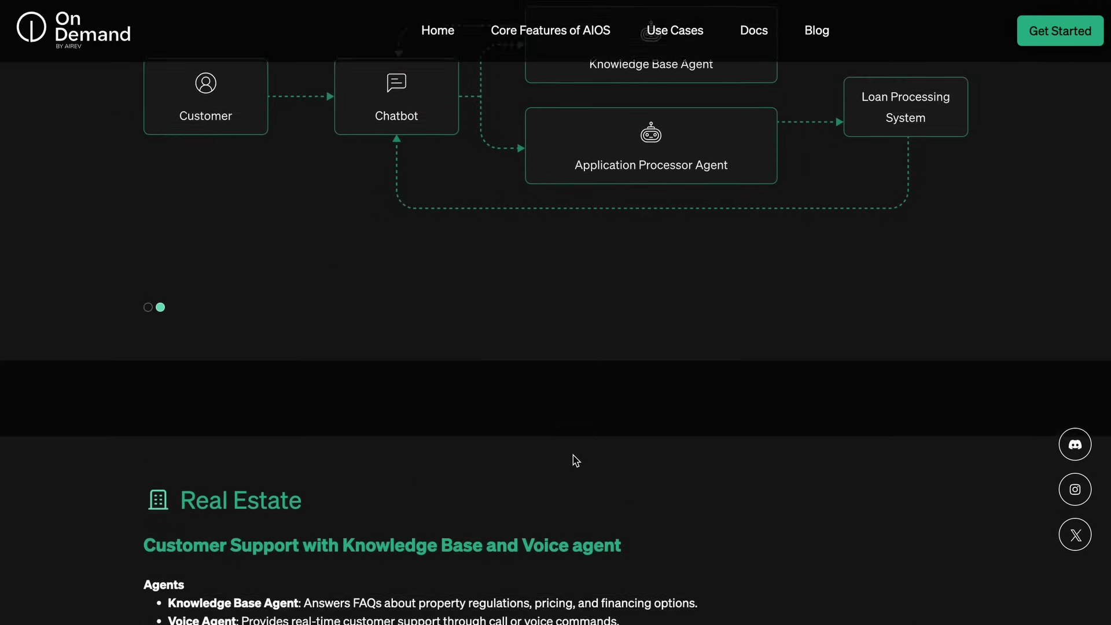
scroll(572, 456, down, 10)
scroll(572, 455, down, 10)
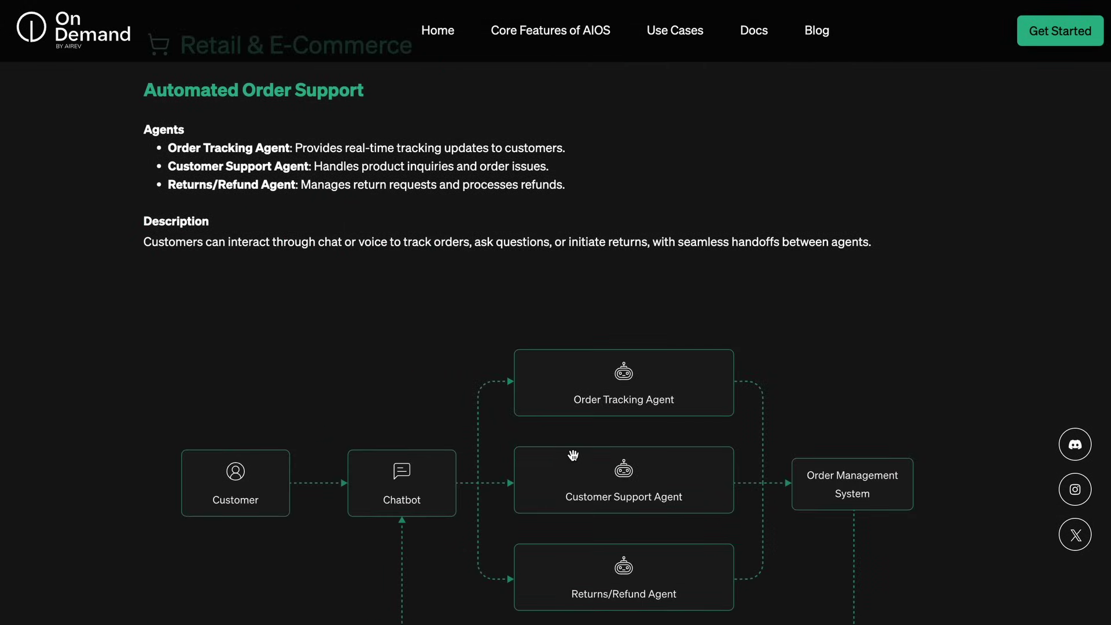
scroll(575, 460, down, 8)
scroll(573, 455, down, 10)
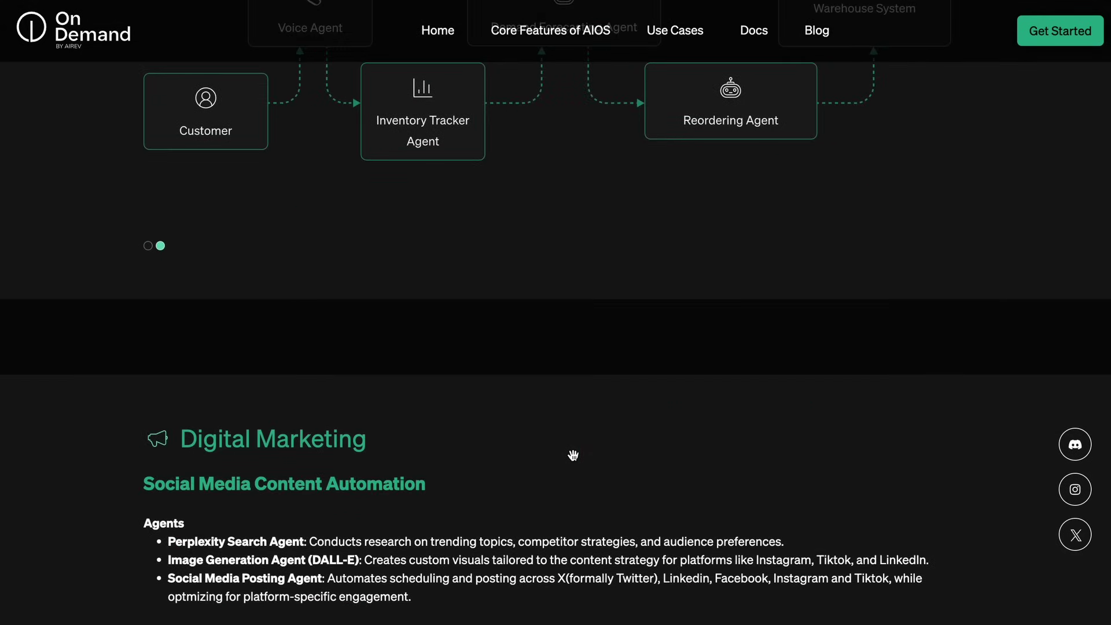
scroll(573, 455, down, 10)
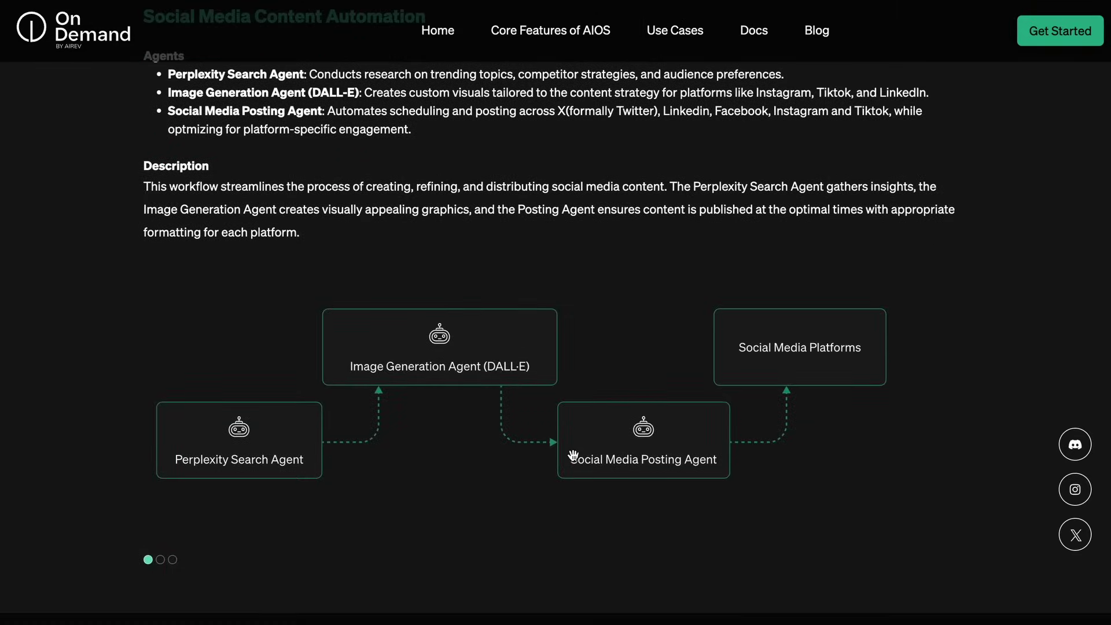
scroll(576, 460, up, 20)
scroll(572, 456, up, 15)
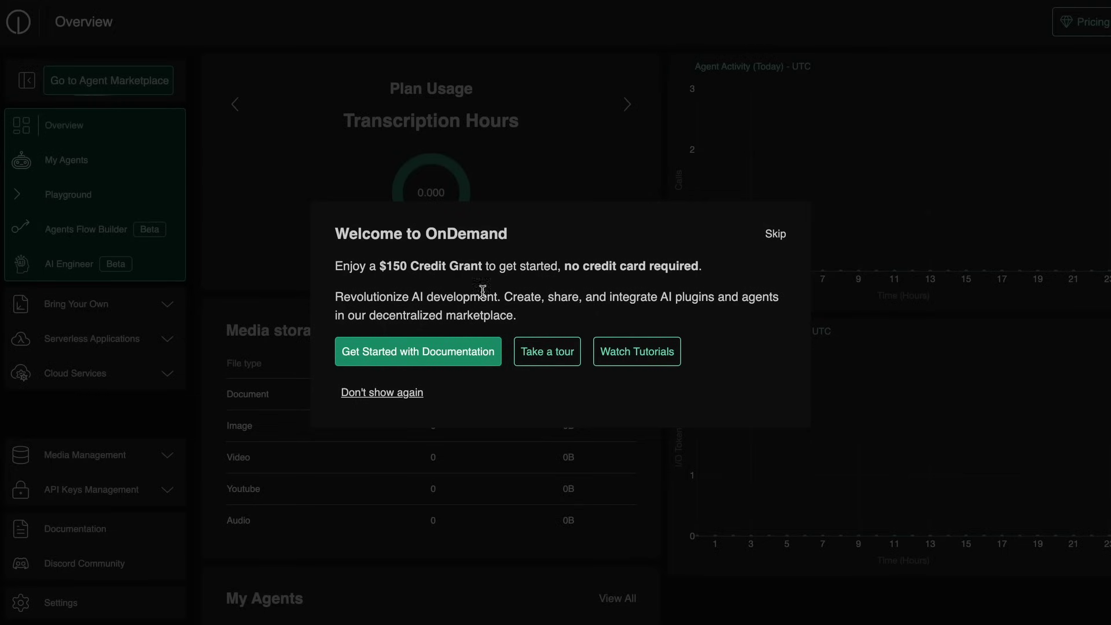
Close the welcome dialog offering the $150 credit grant by skipping it.
drag(335, 266, 711, 277)
click(694, 292)
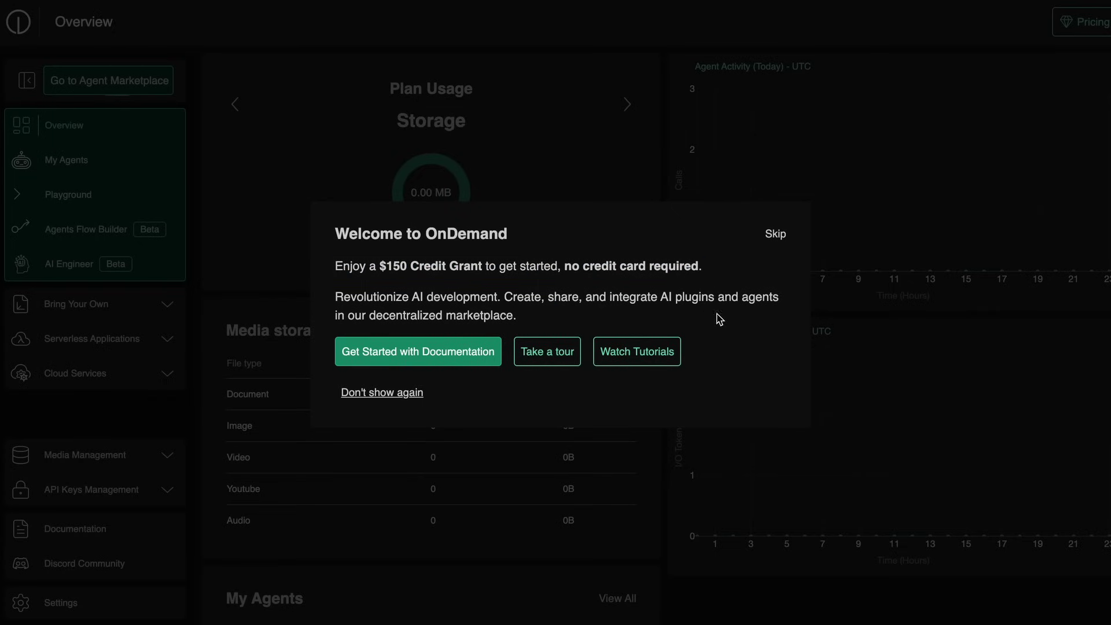
click(775, 234)
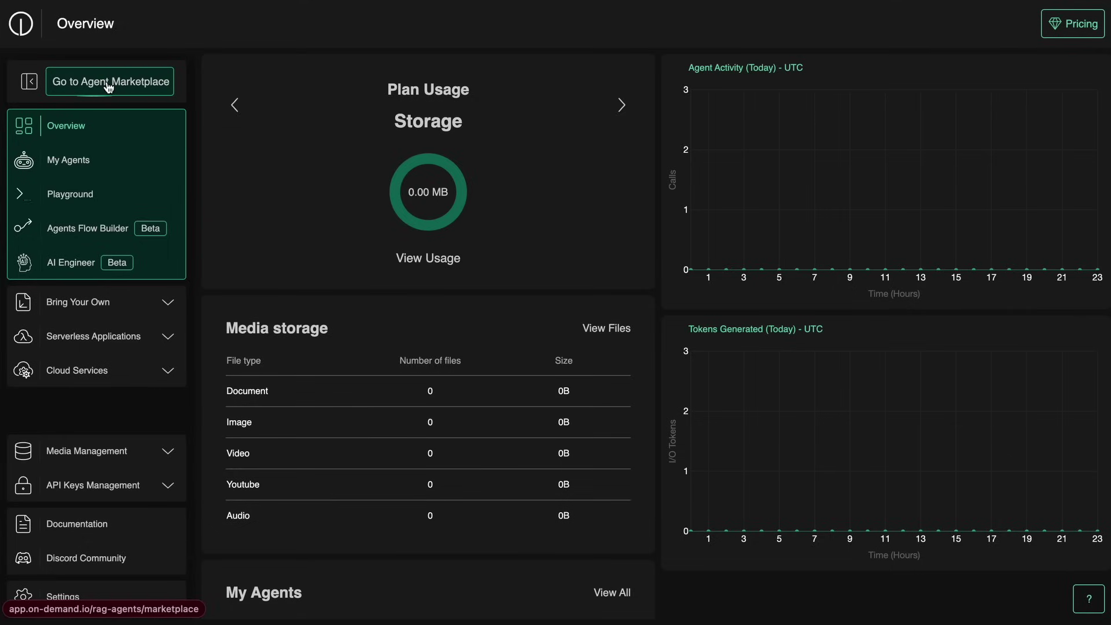
Open the Agent Marketplace and browse agent cards such as CropHealthGuard, Energy and Quran.
click(116, 83)
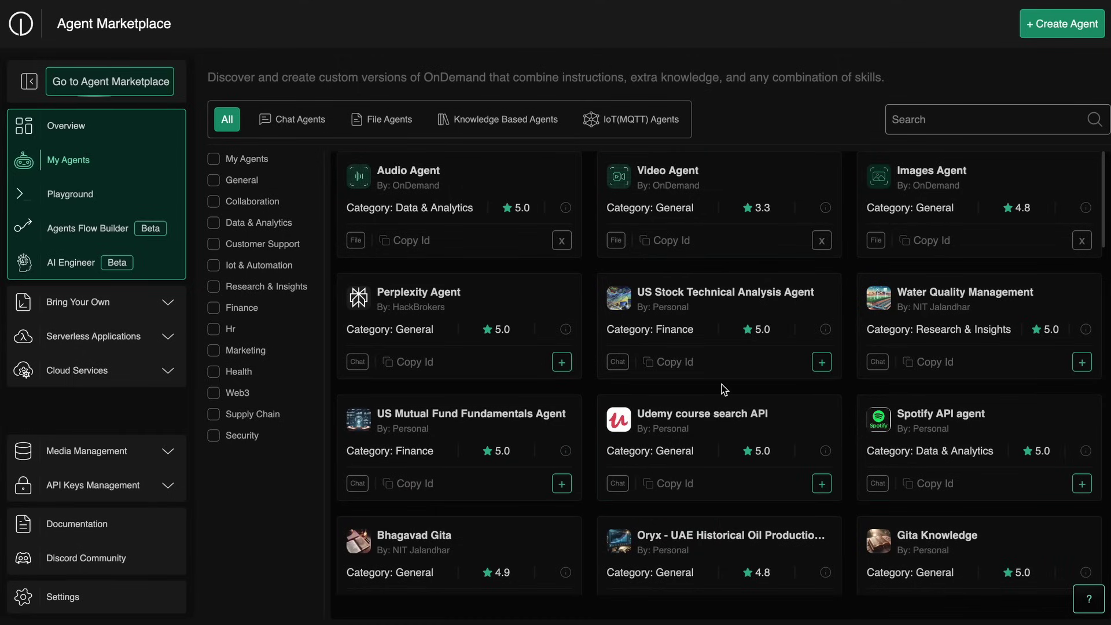
scroll(723, 389, down, 5)
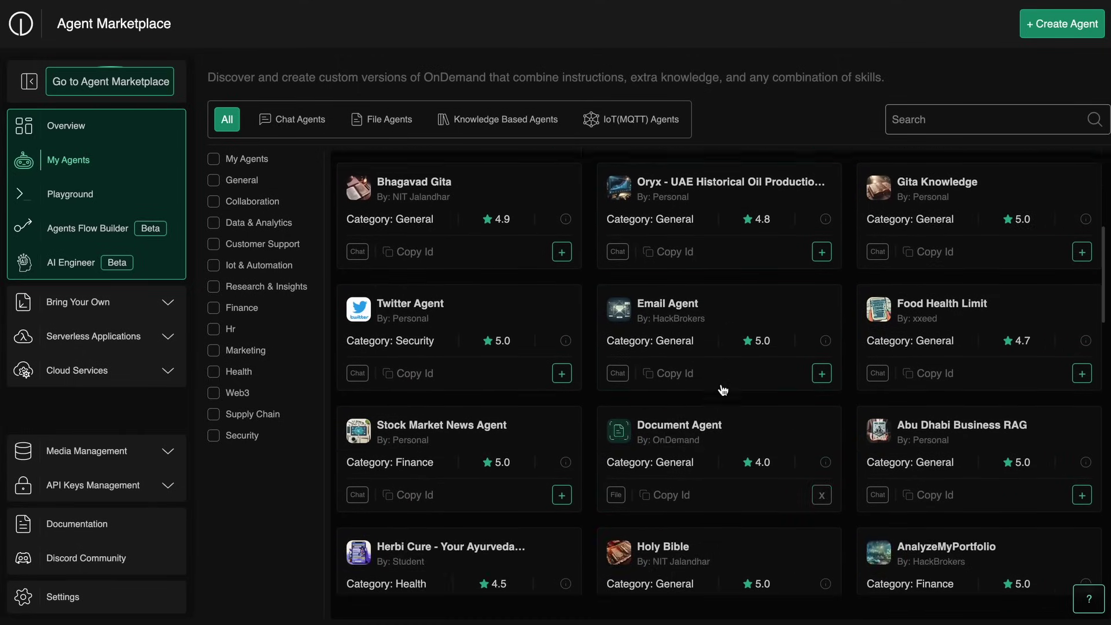
scroll(723, 388, down, 7)
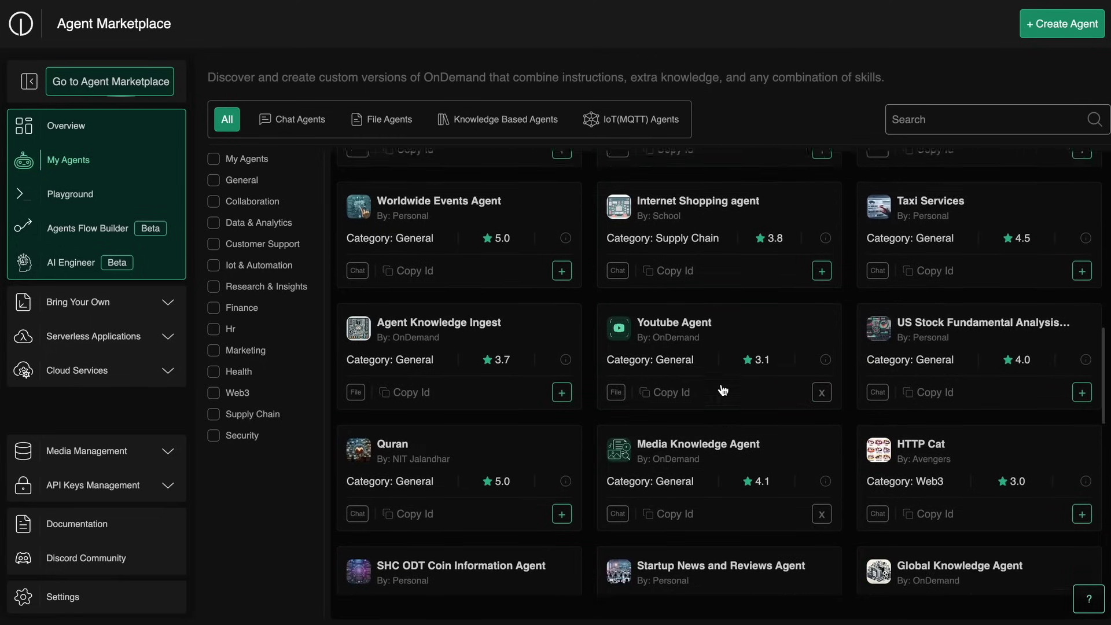
scroll(723, 389, down, 8)
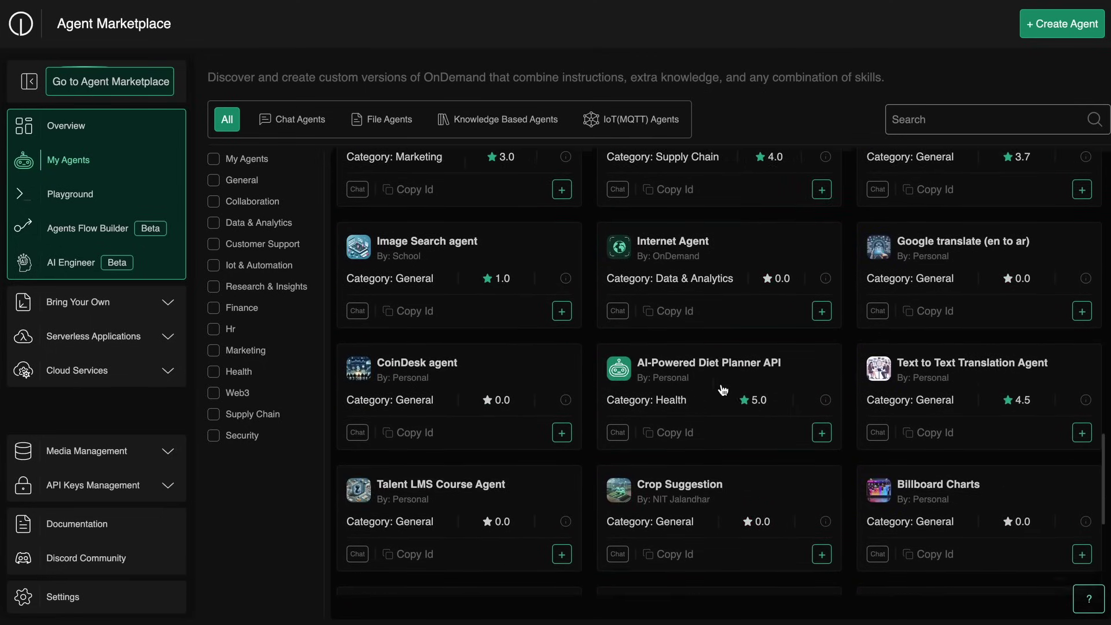
scroll(723, 388, down, 5)
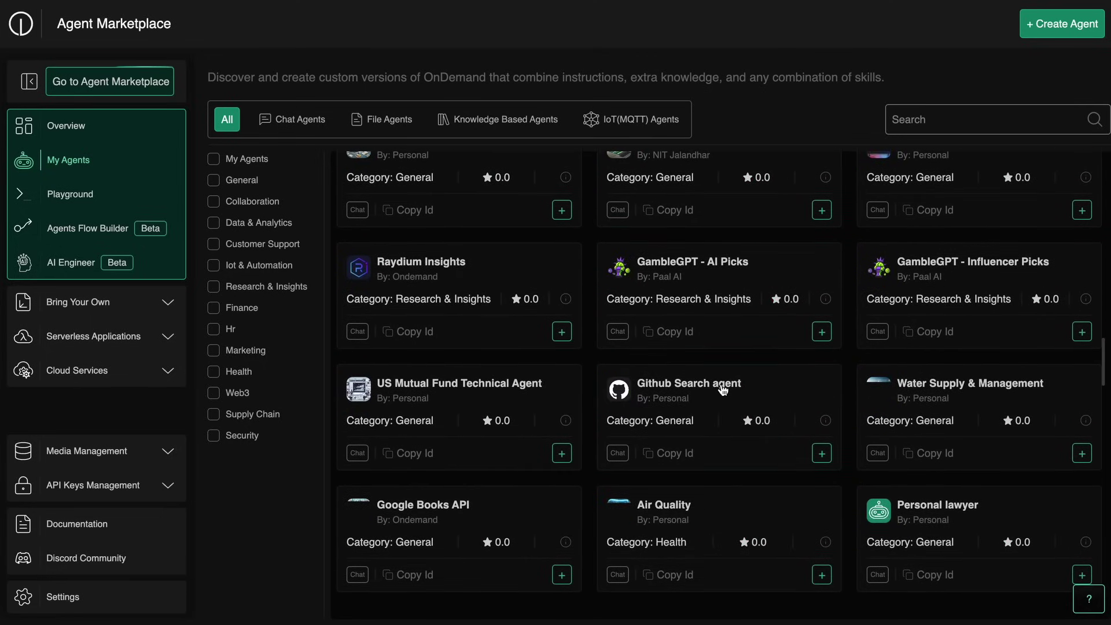
scroll(723, 388, down, 2)
scroll(723, 389, down, 6)
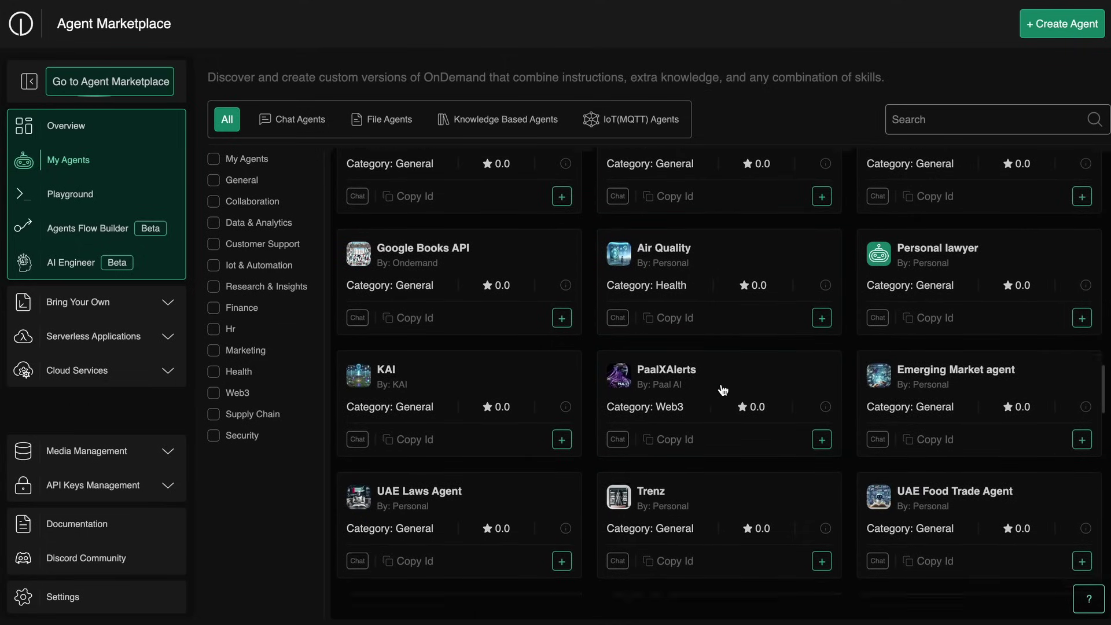
scroll(723, 388, down, 4)
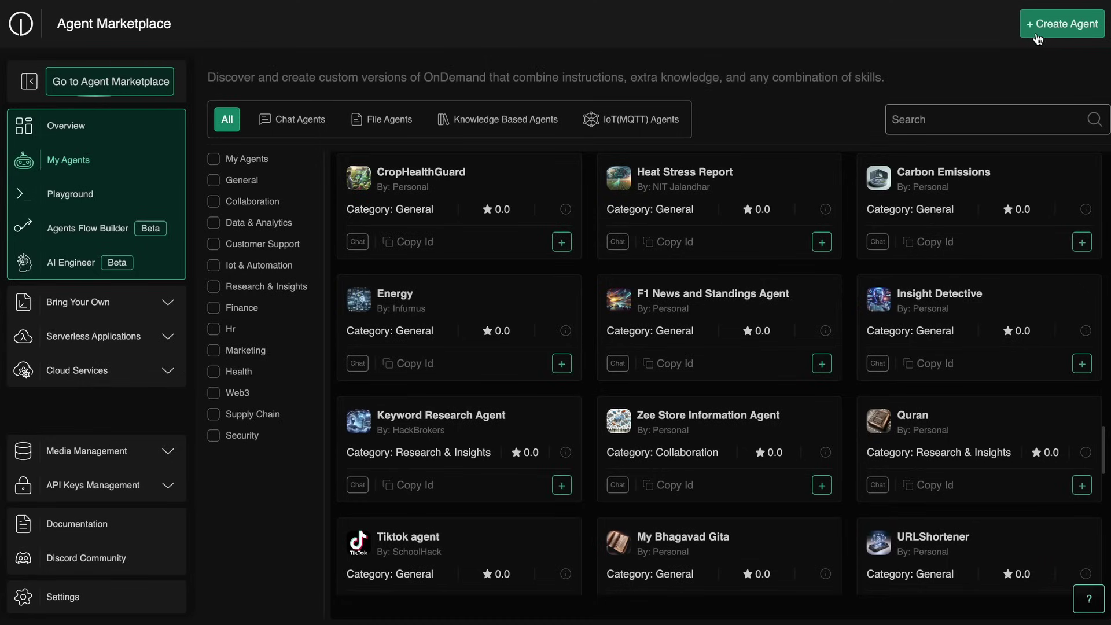
Start a new agent and pick Knowledge Base Agent as its adapter.
click(1083, 35)
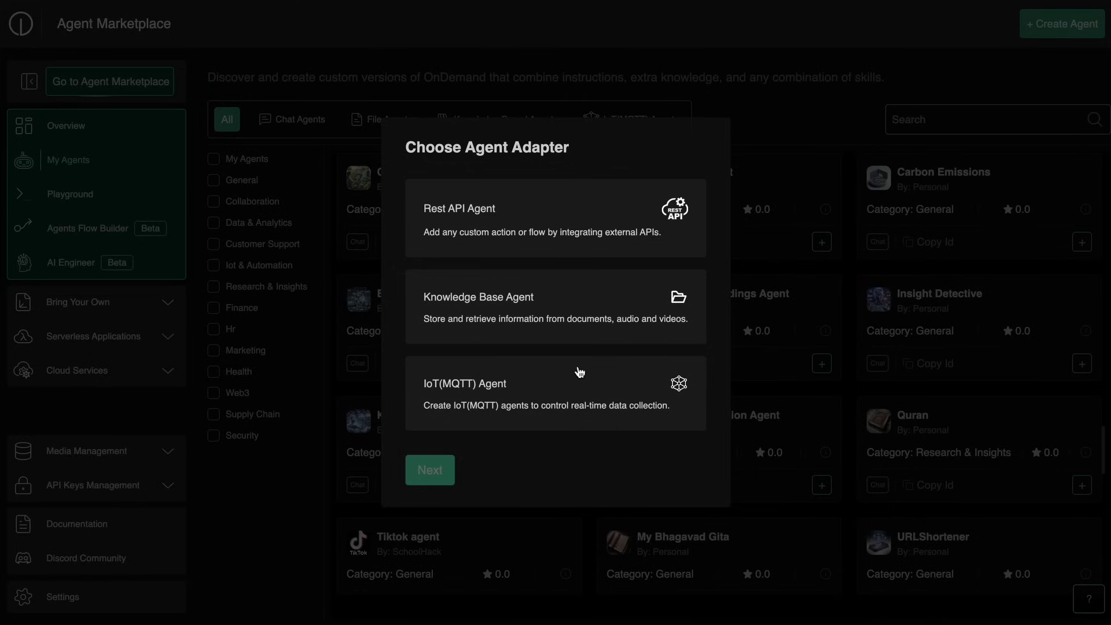
click(575, 314)
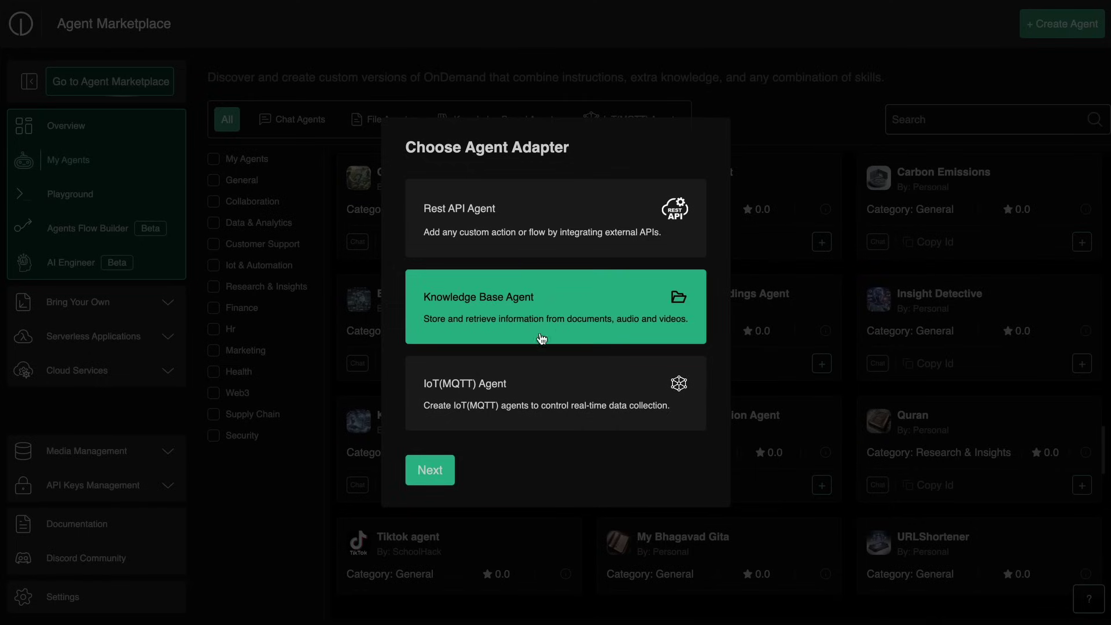
Continue to the knowledge base form and check the agent name Research Paper Agent.
click(443, 465)
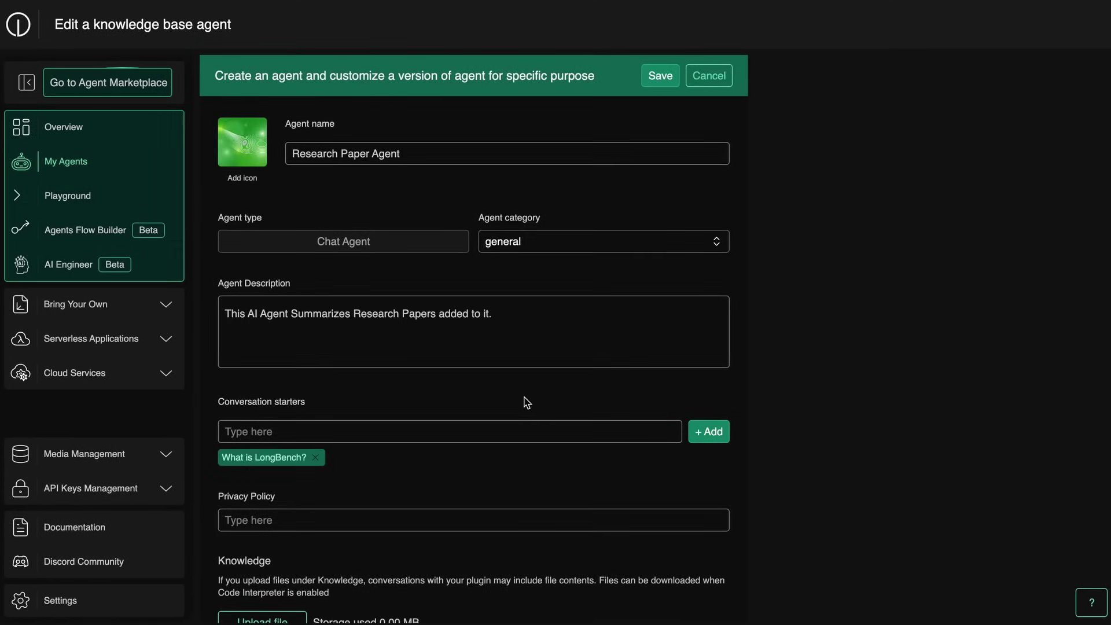
scroll(526, 399, down, 3)
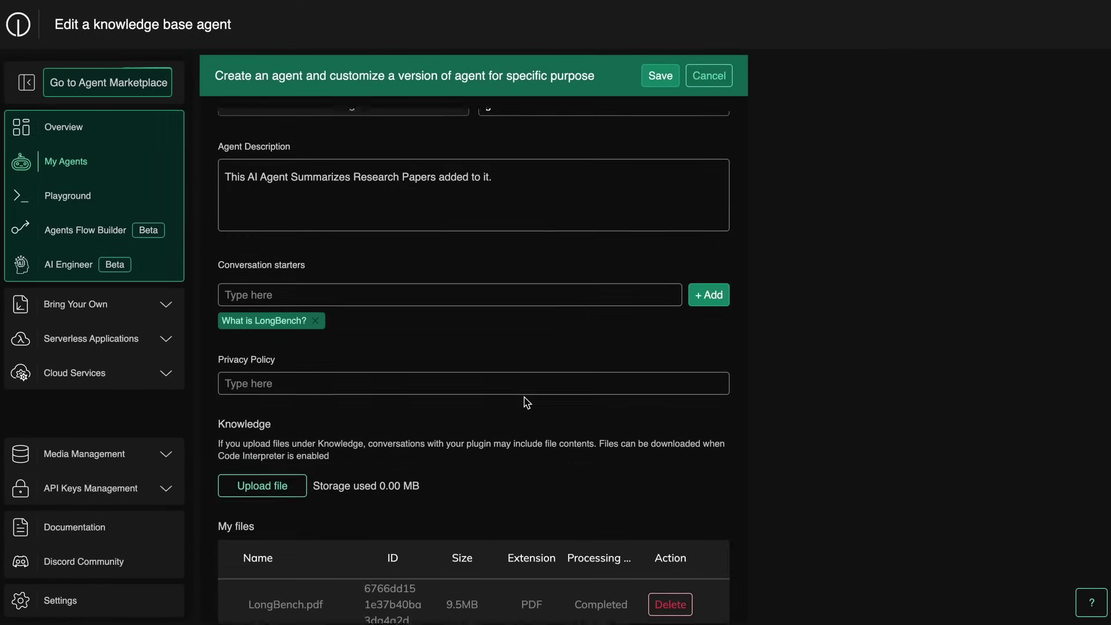
scroll(526, 403, up, 1)
scroll(526, 402, up, 2)
triple_click(407, 154)
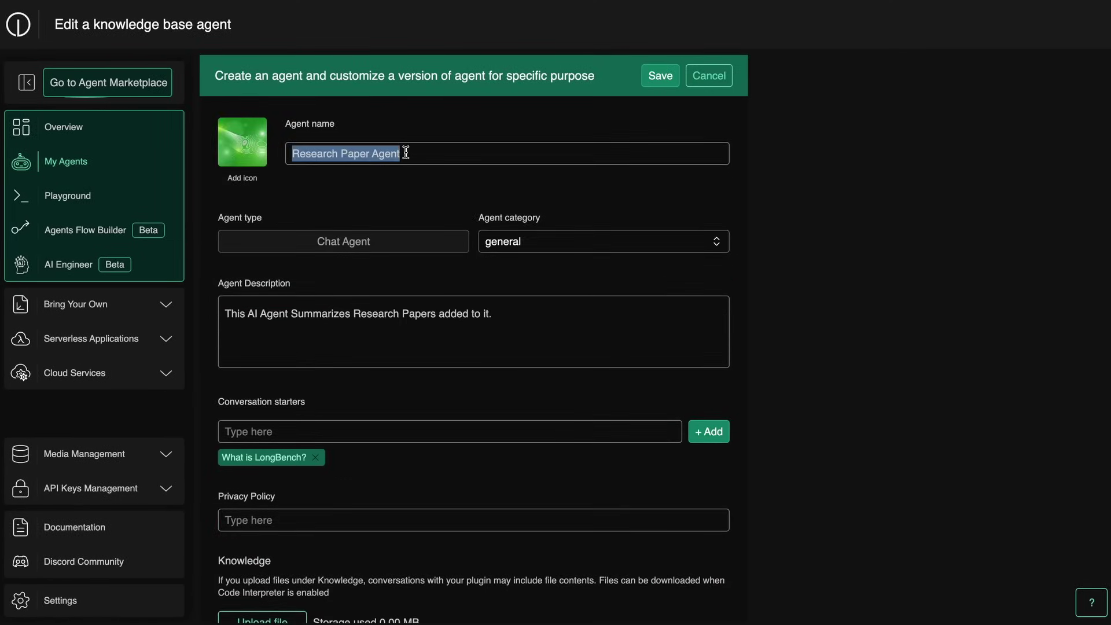
click(408, 194)
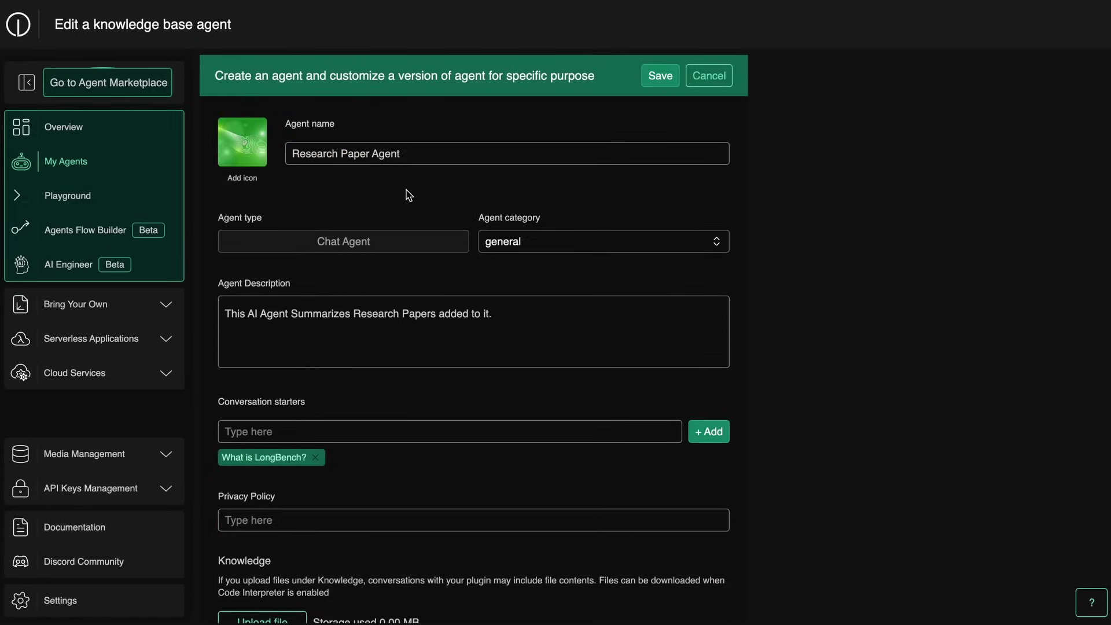
Keep the General category and review the description, LongBench starter question and LongBench.pdf upload.
click(527, 242)
scroll(524, 364, down, 4)
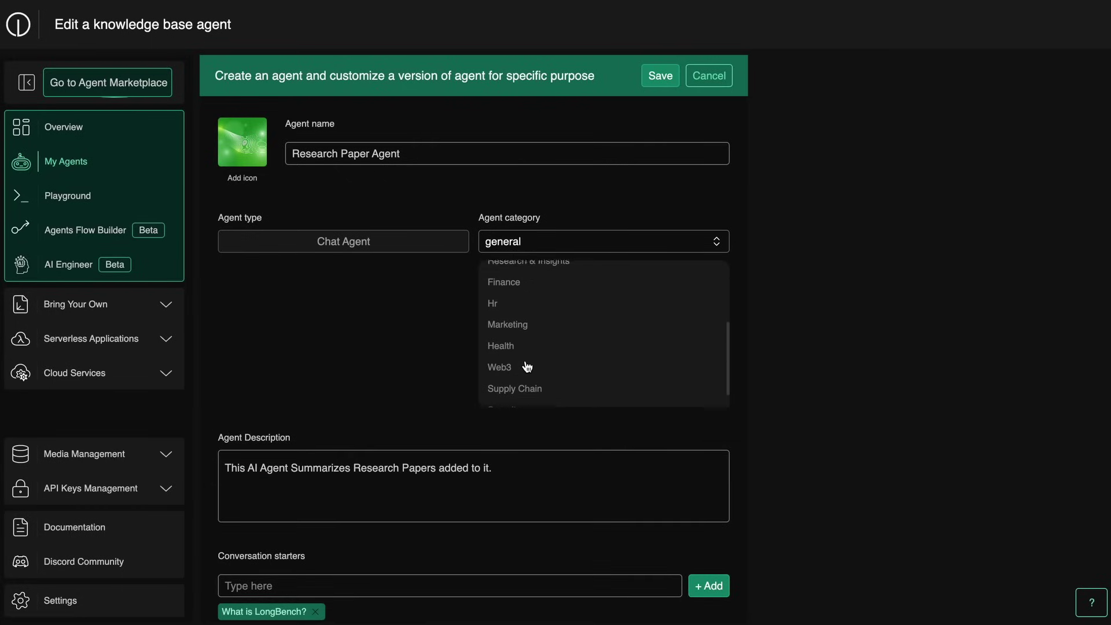
scroll(526, 366, down, 3)
scroll(529, 330, up, 5)
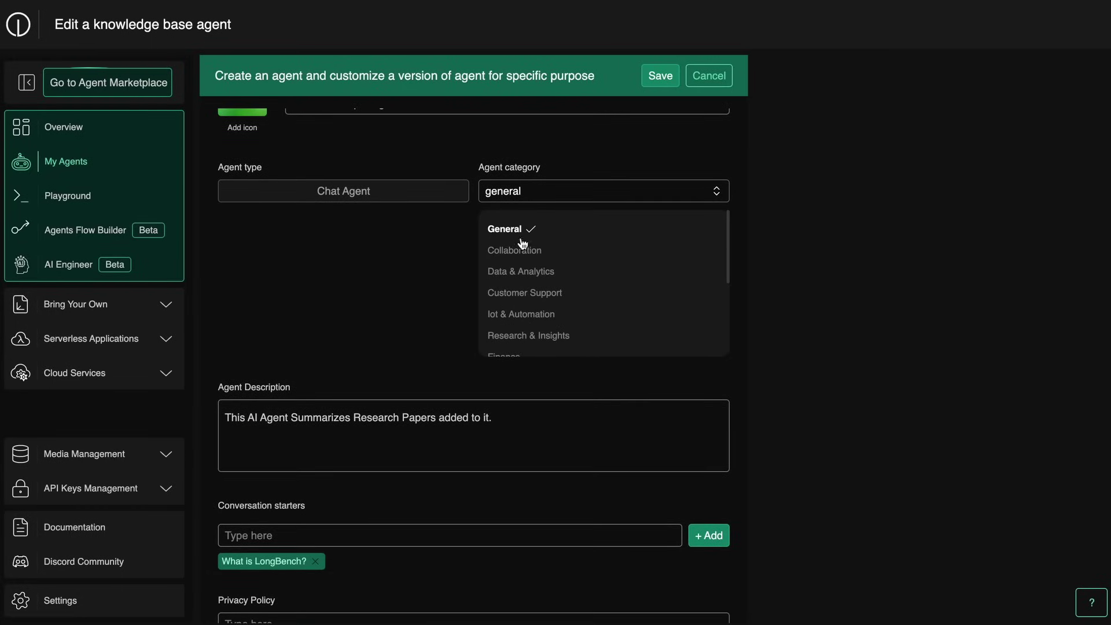
scroll(529, 312, down, 3)
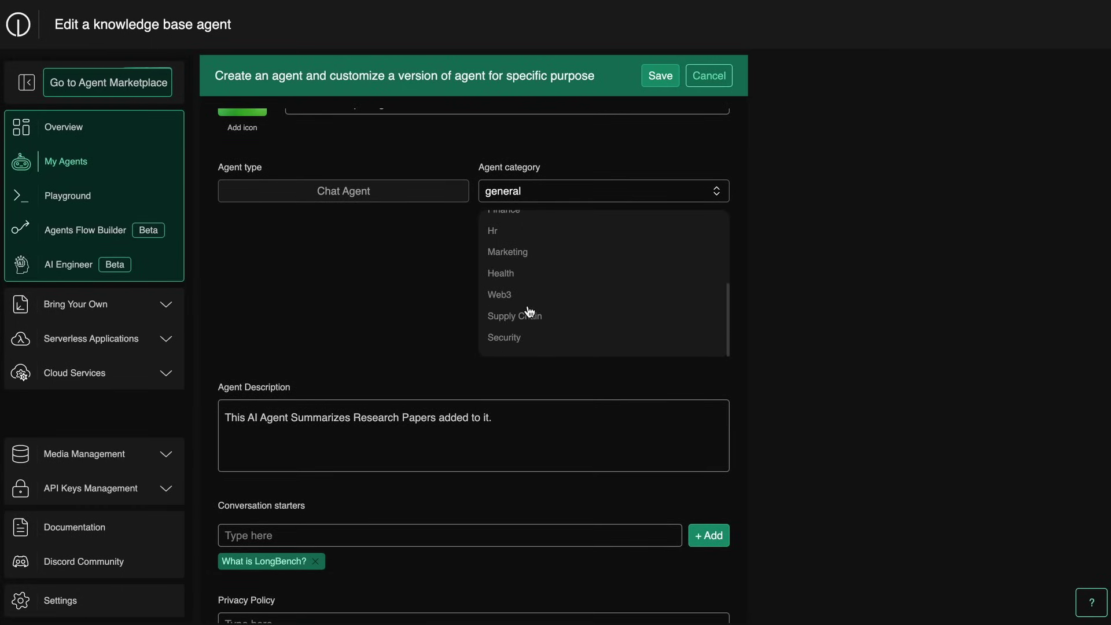
click(441, 301)
scroll(513, 241, up, 1)
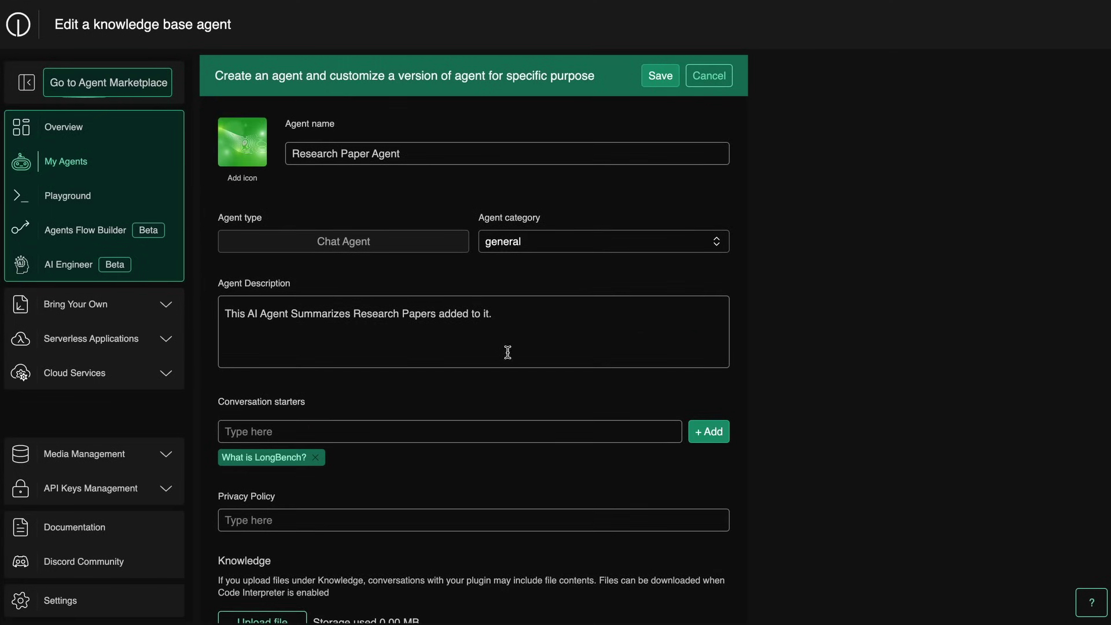
click(498, 329)
scroll(473, 454, down, 1)
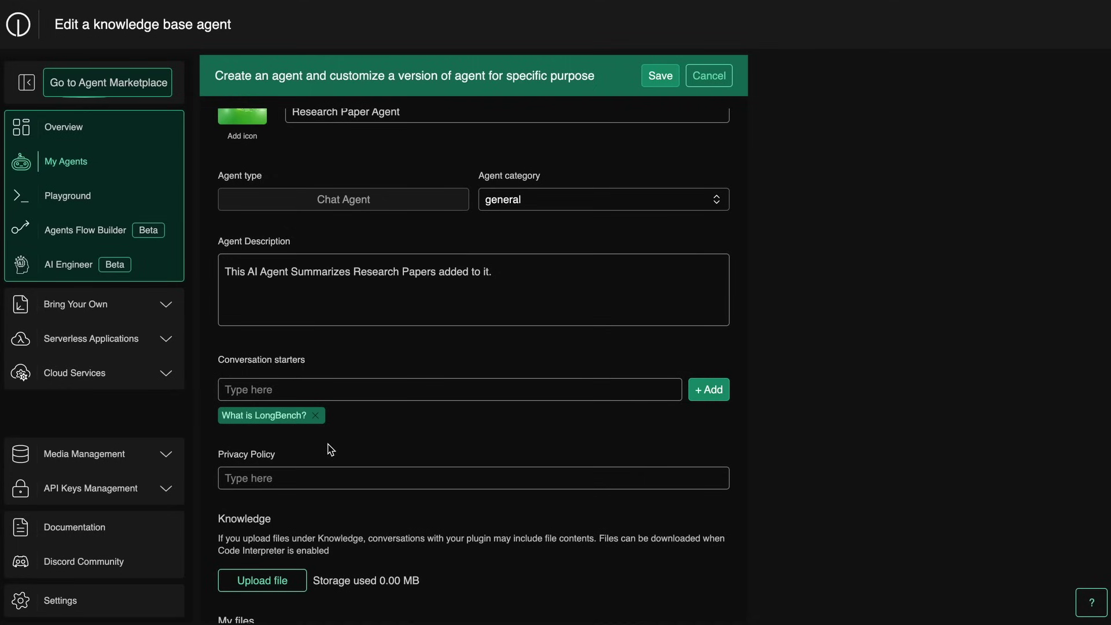
scroll(331, 450, down, 3)
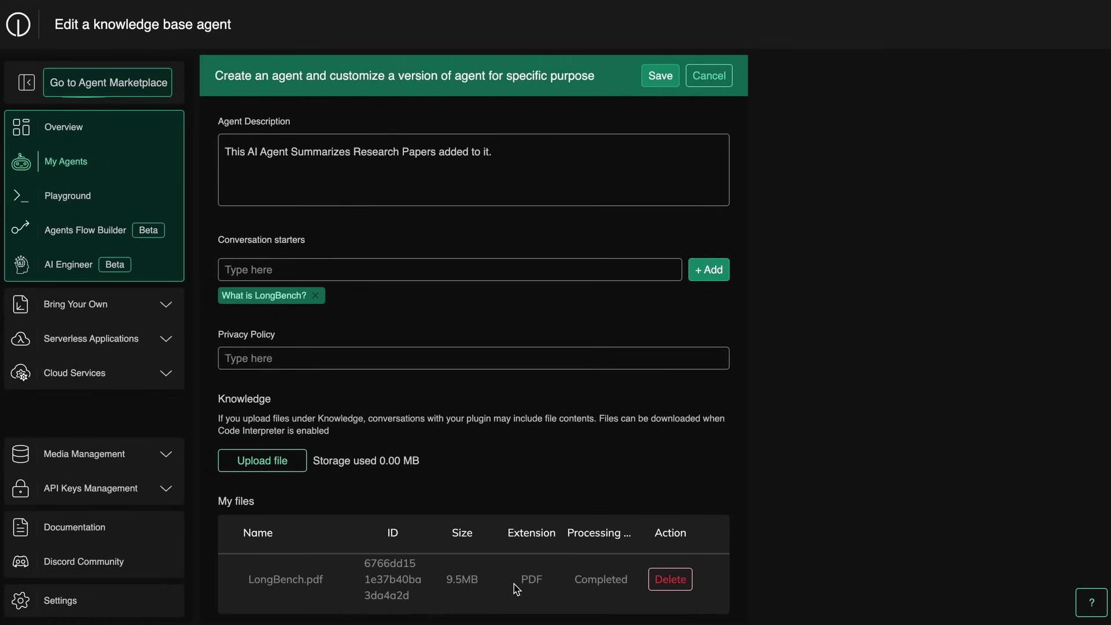
scroll(471, 476, up, 3)
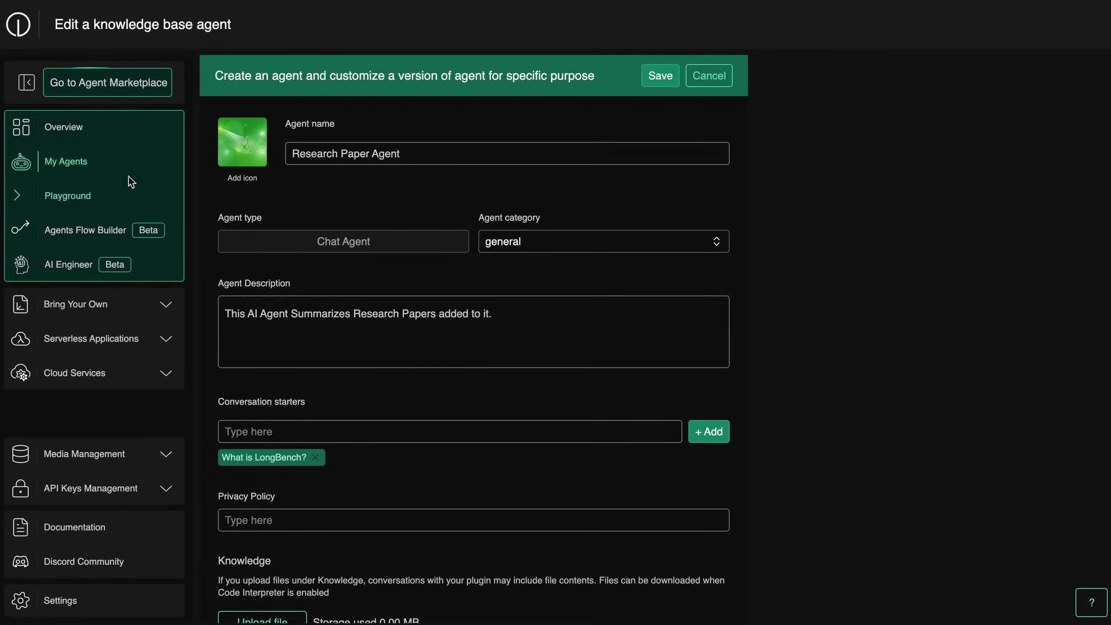
Save the Research Paper Agent as private and go to the Playground.
click(658, 81)
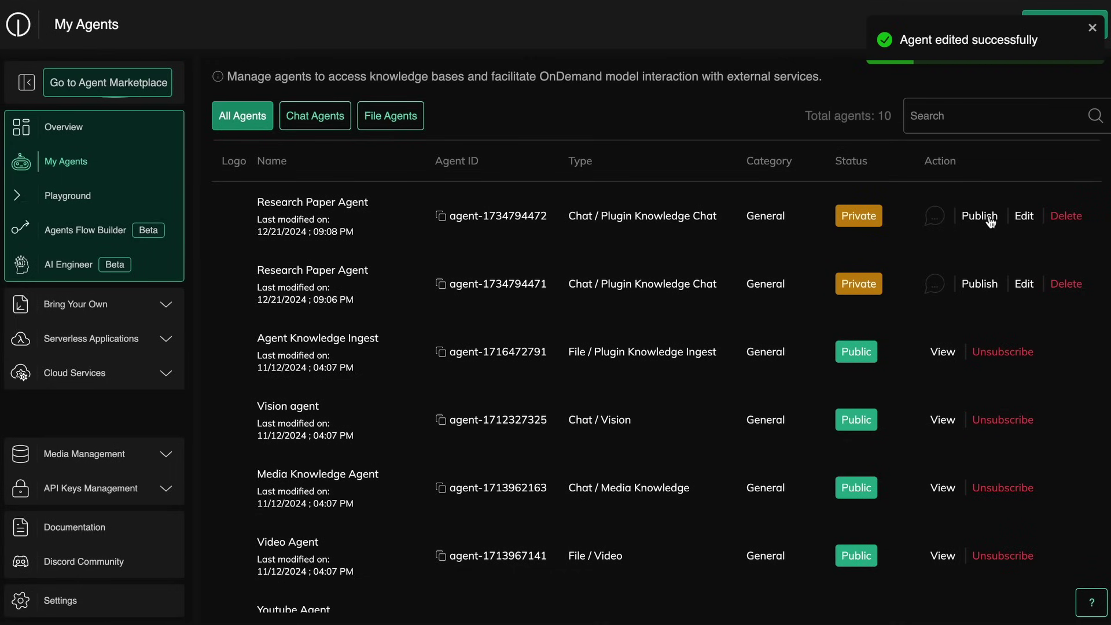
click(56, 198)
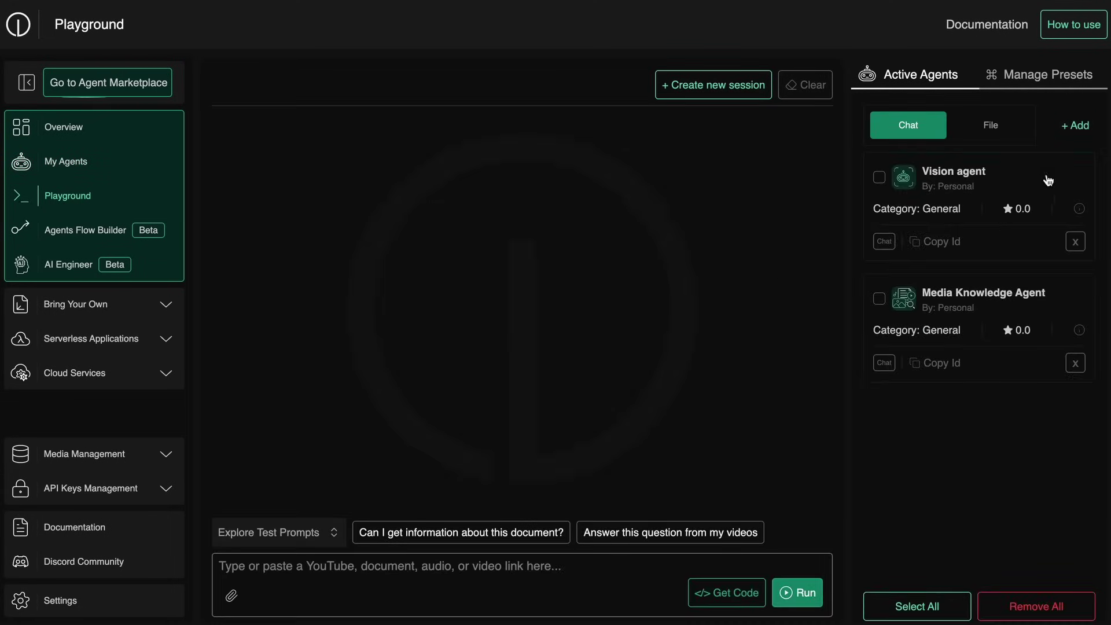
Add and enable Research Paper Agent in the Playground, then ask 'What is LongBench?'.
click(1078, 131)
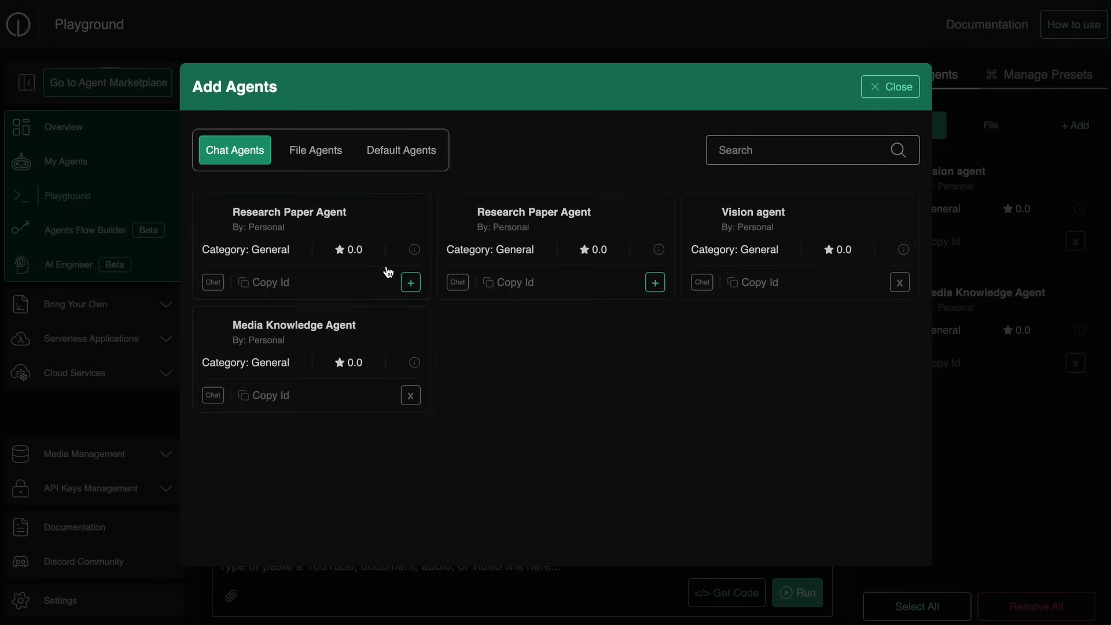
click(410, 282)
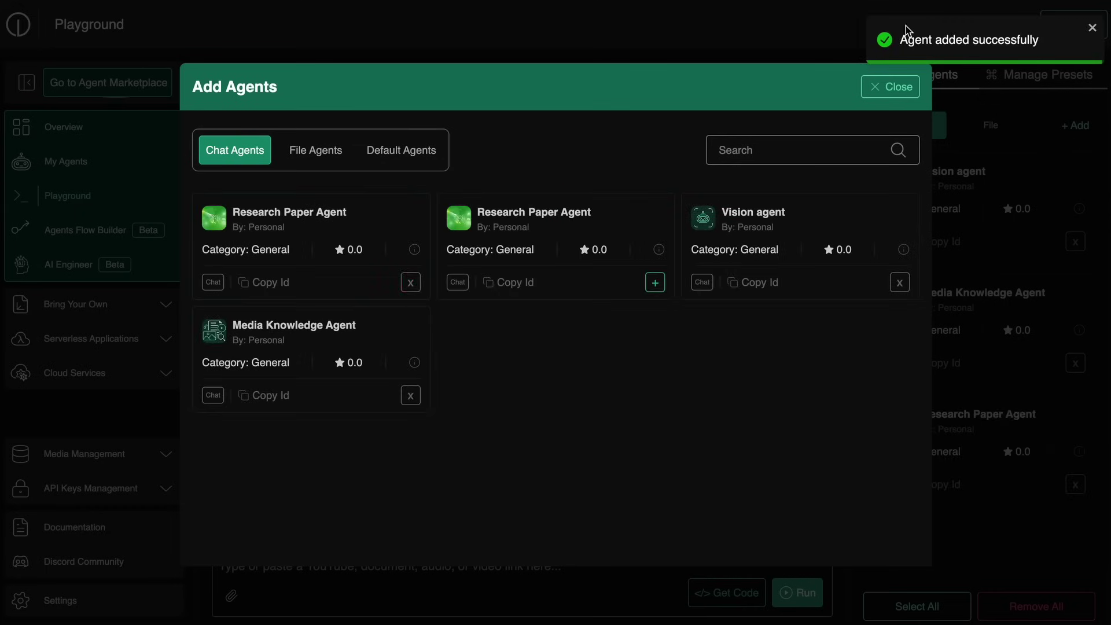
click(897, 98)
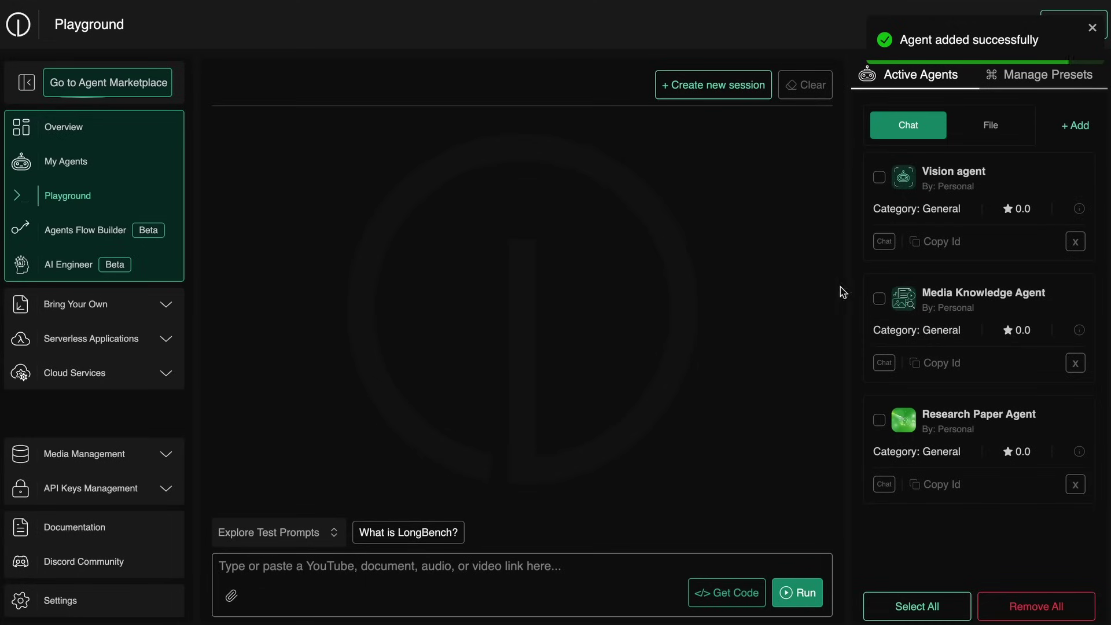
click(879, 424)
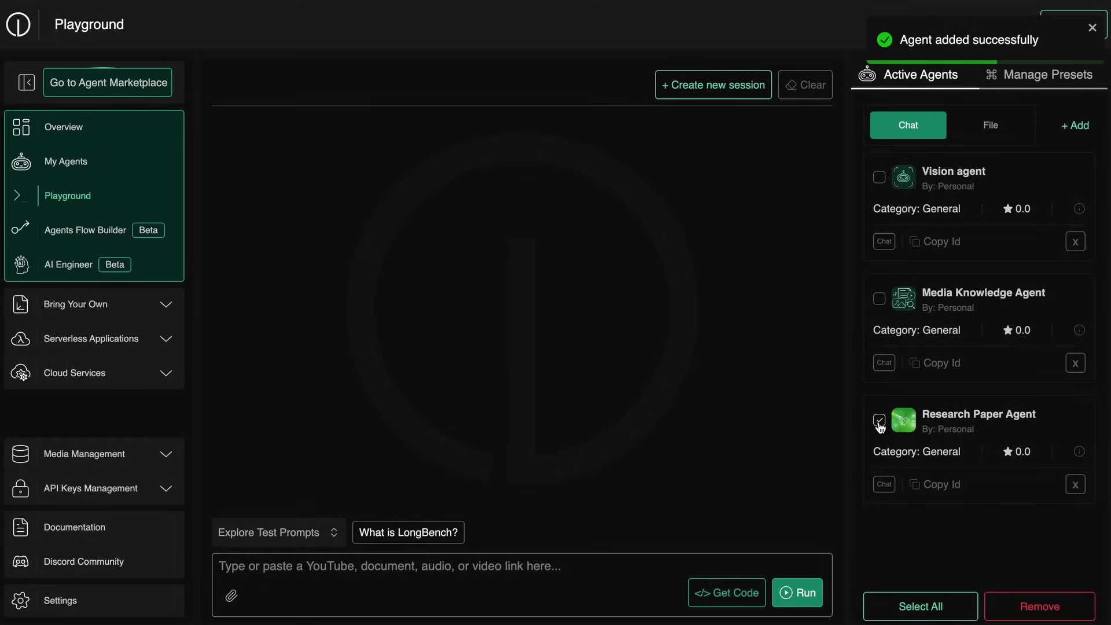
click(430, 537)
click(790, 603)
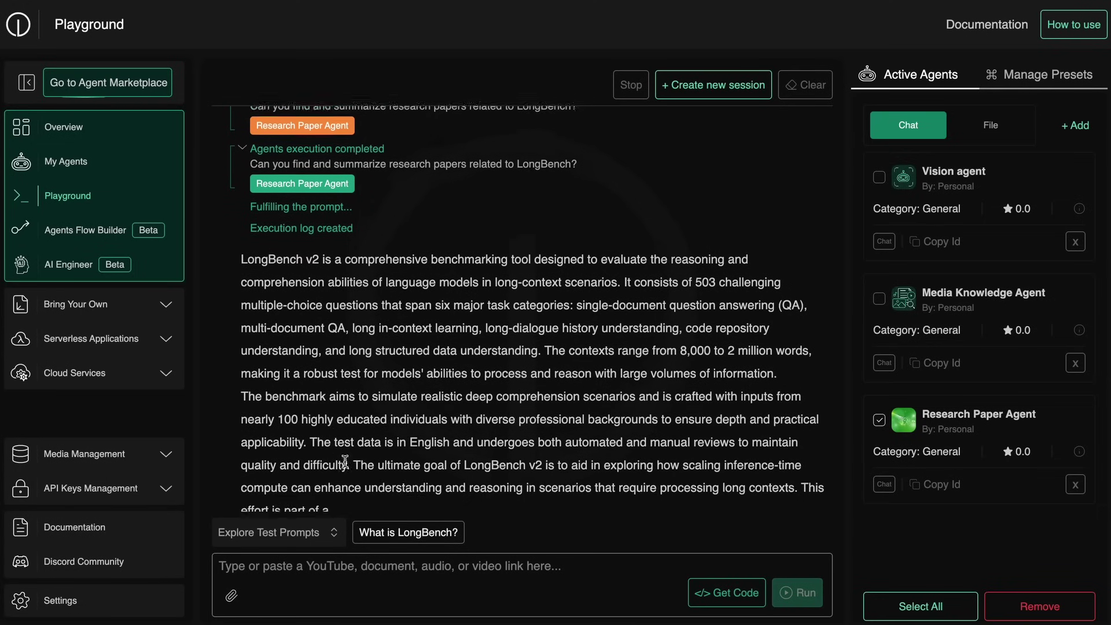
click(1054, 76)
click(958, 269)
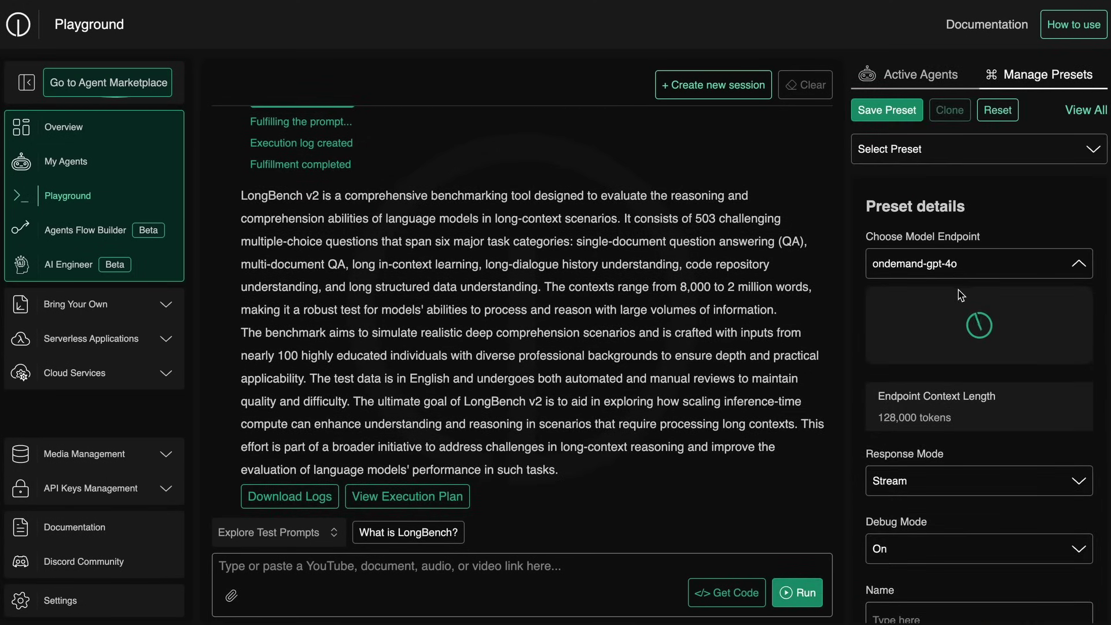
scroll(963, 359, down, 1)
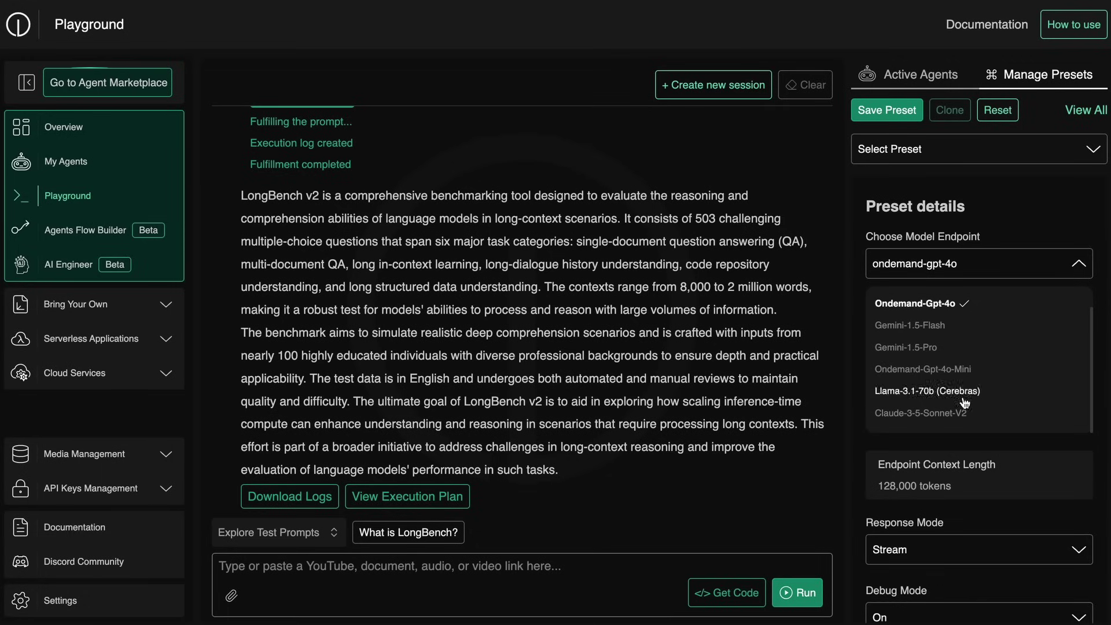
scroll(958, 324, up, 1)
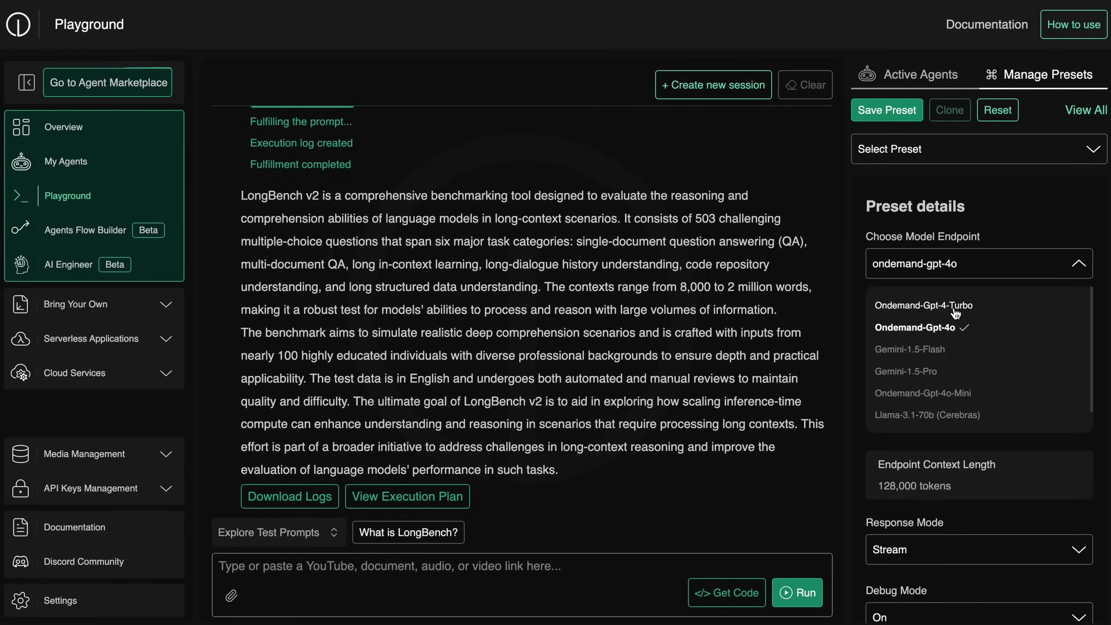
scroll(976, 395, down, 1)
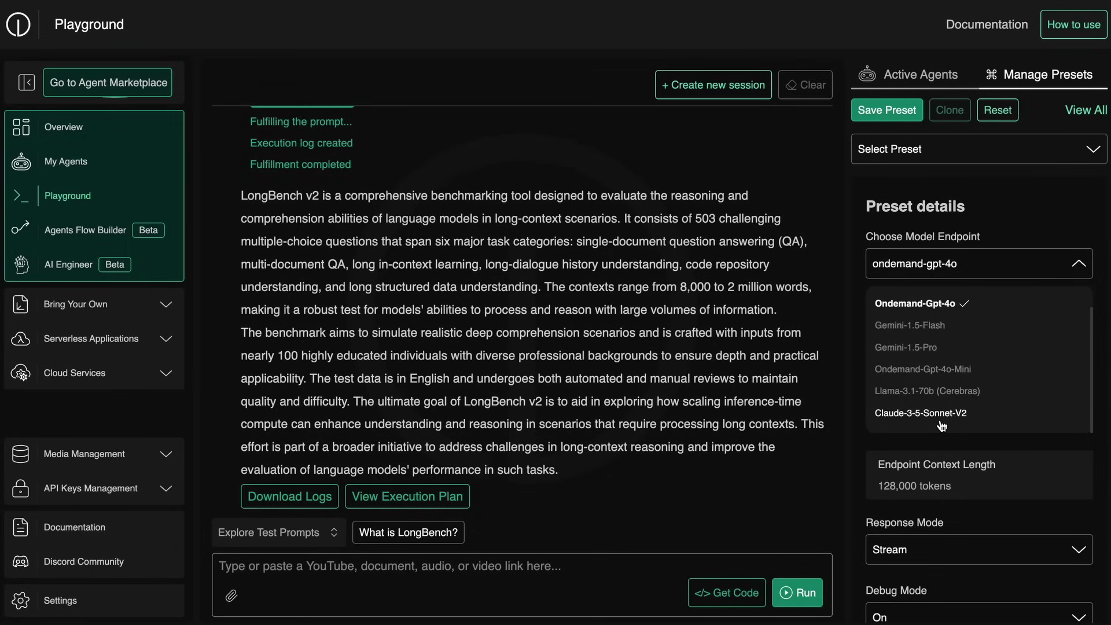
scroll(963, 417, up, 1)
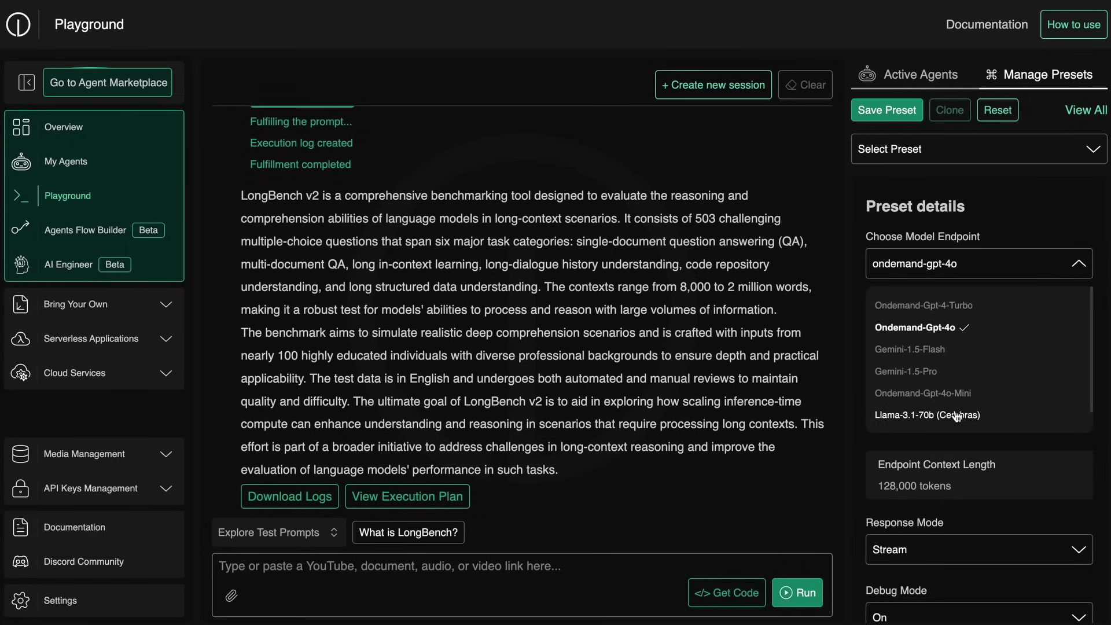
scroll(958, 417, down, 1)
scroll(960, 414, up, 1)
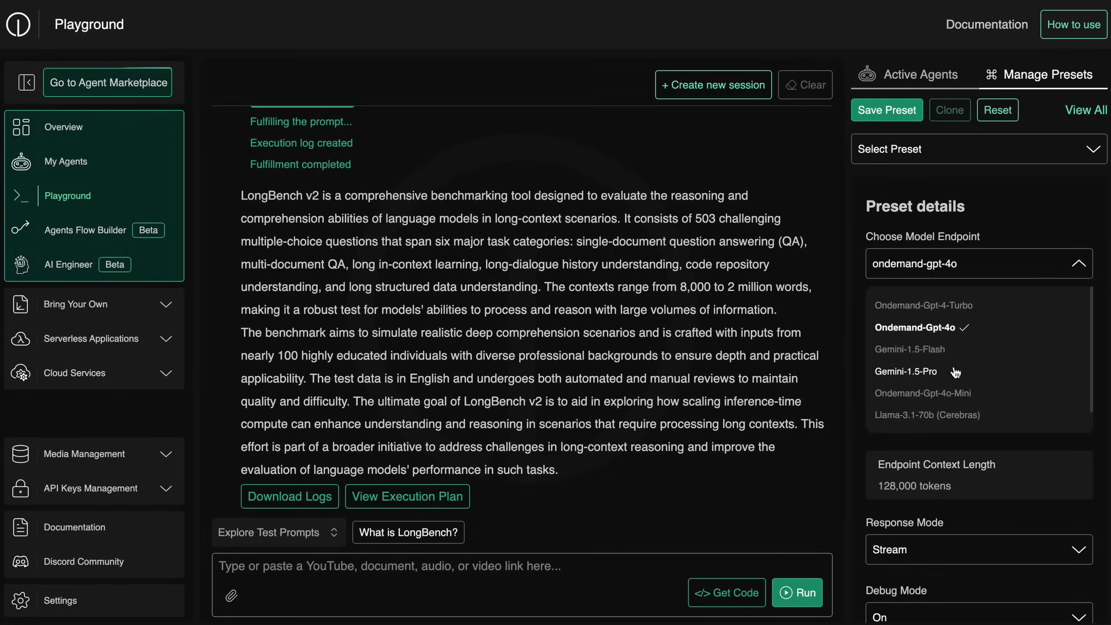
scroll(966, 413, down, 1)
click(981, 265)
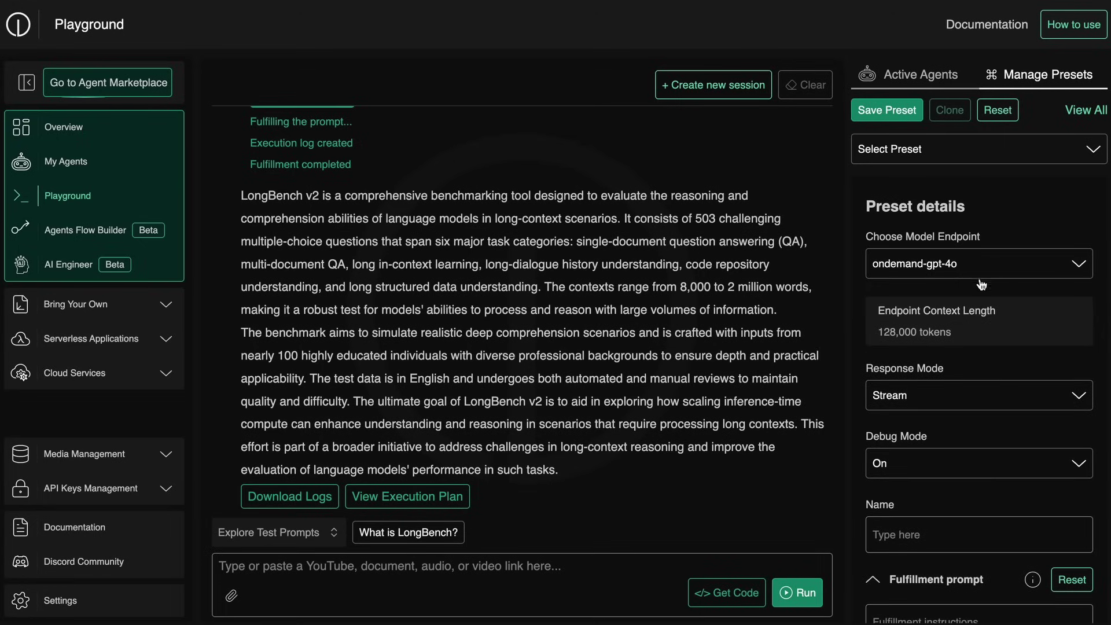
scroll(987, 383, down, 5)
scroll(986, 383, down, 5)
scroll(987, 330, up, 10)
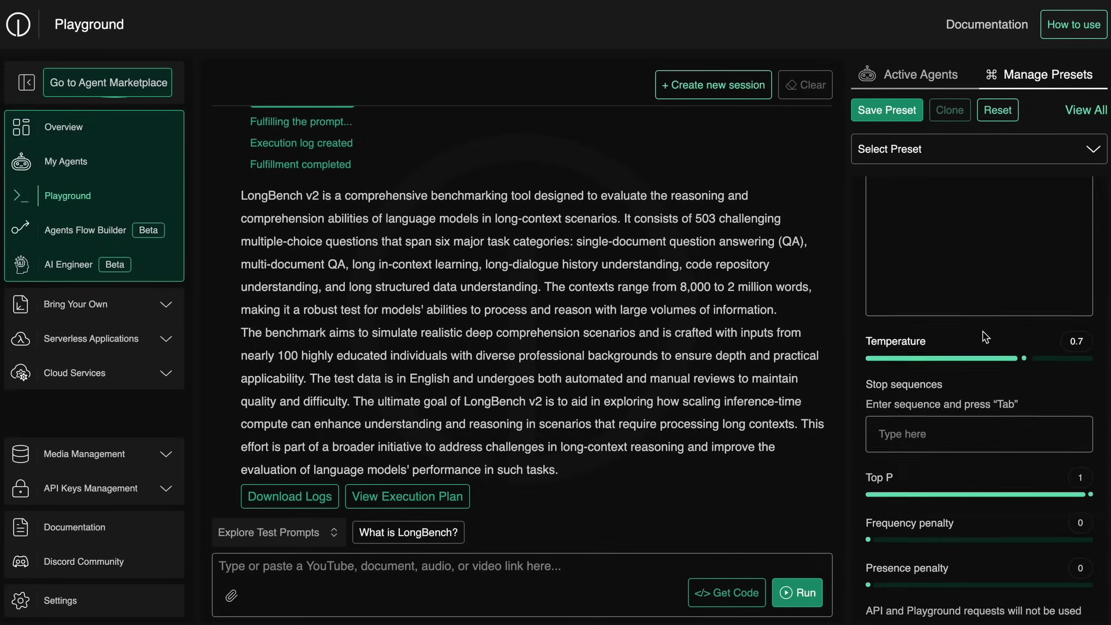
Generate JavaScript sample code for creating a chat session and querying the active agents.
click(913, 87)
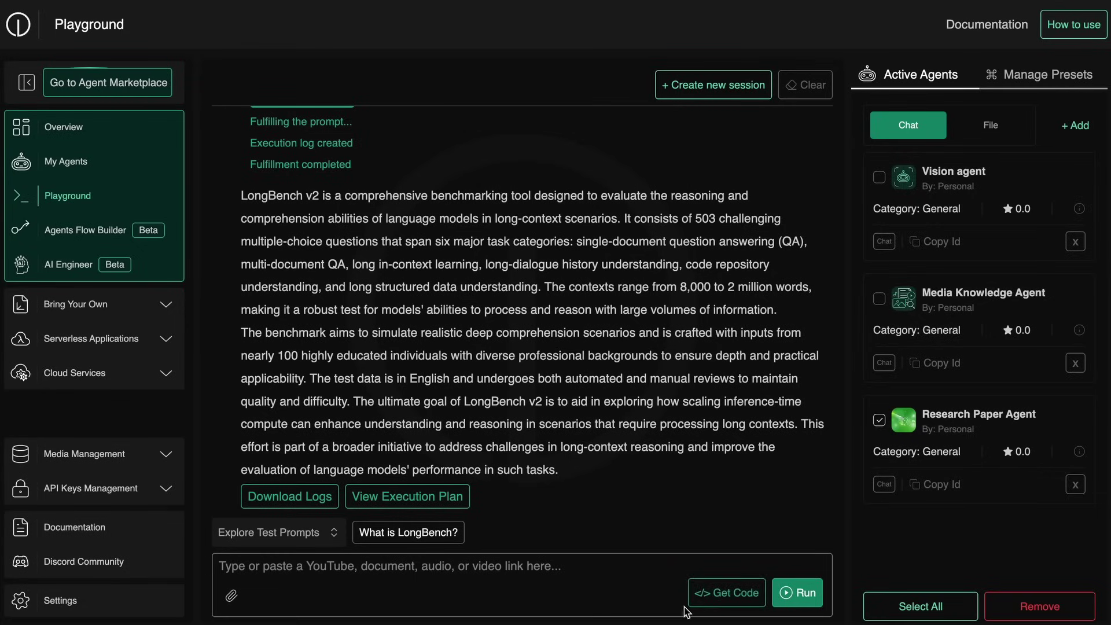
click(746, 605)
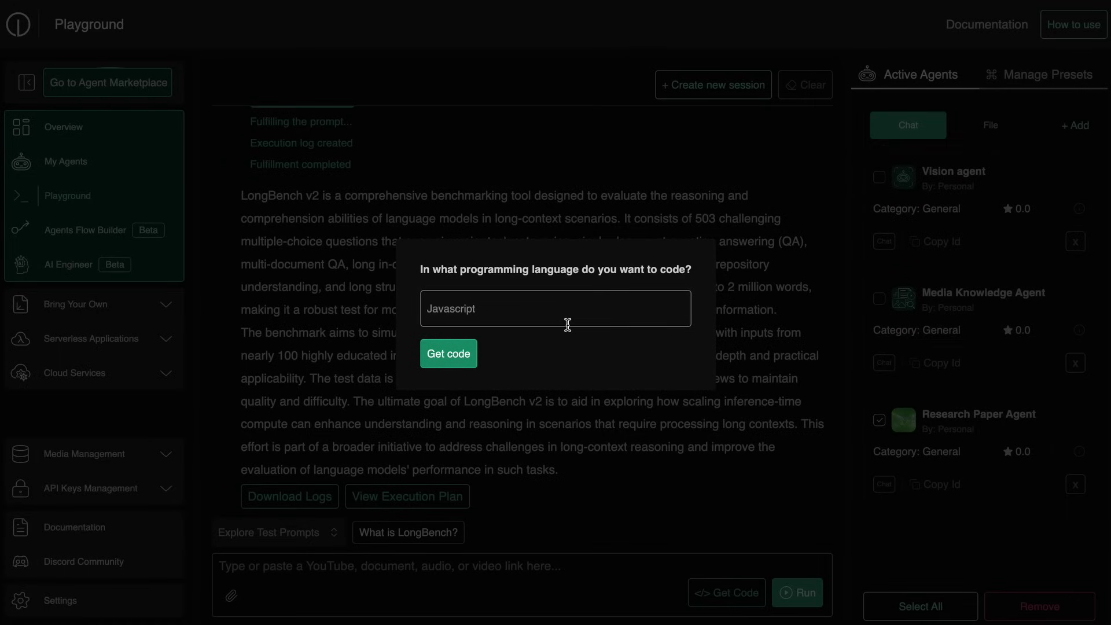
text(Javascript)
click(473, 354)
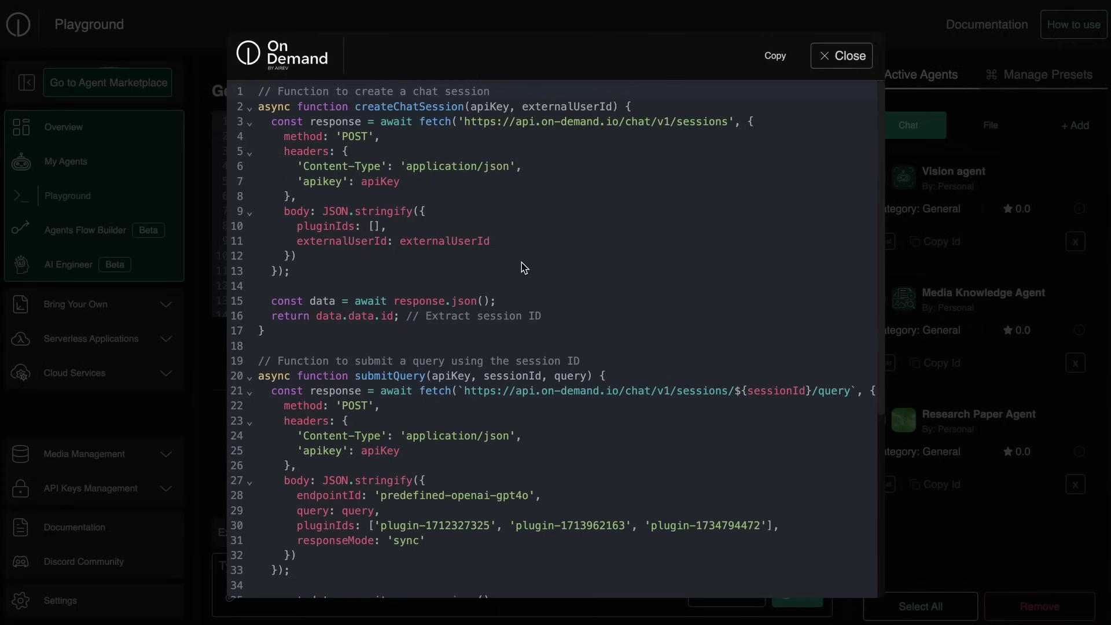
scroll(499, 282, down, 5)
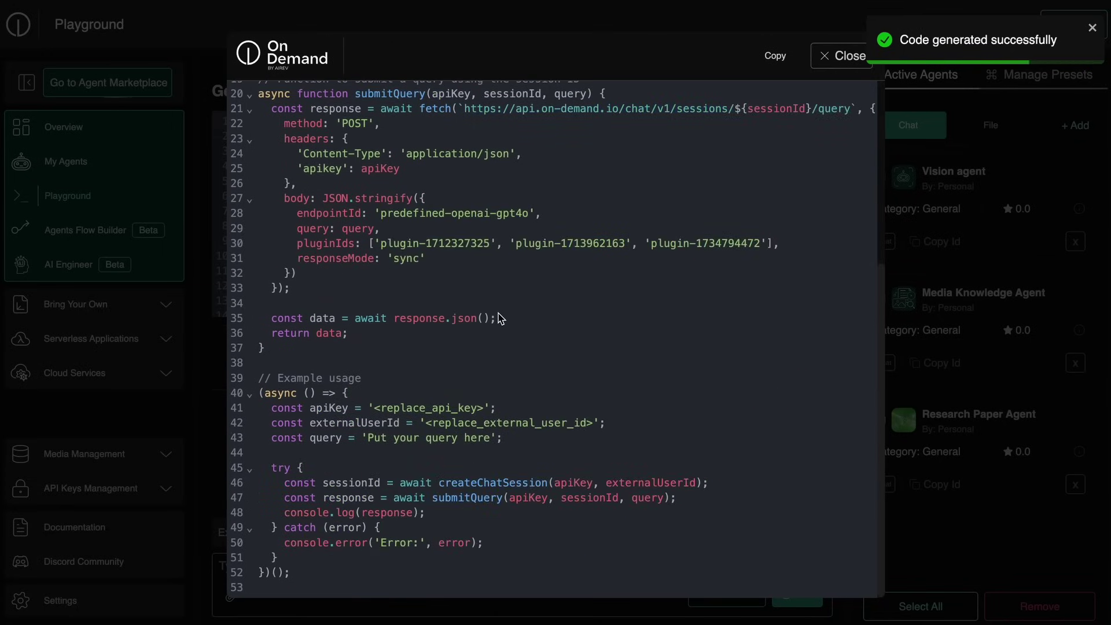
scroll(500, 316, up, 5)
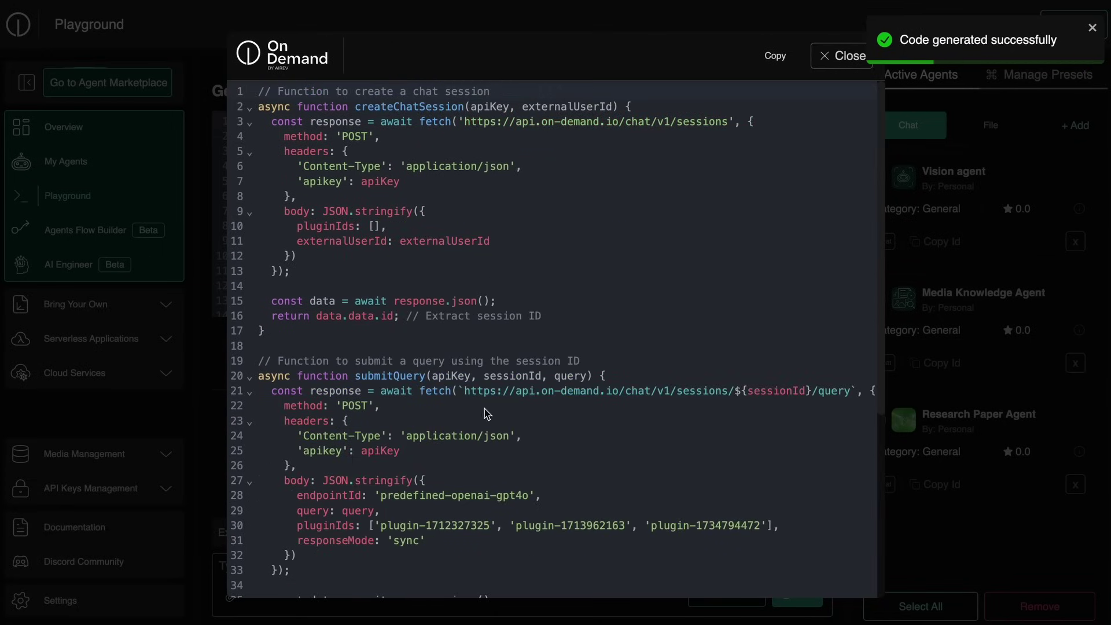
scroll(508, 509, down, 5)
scroll(532, 463, up, 5)
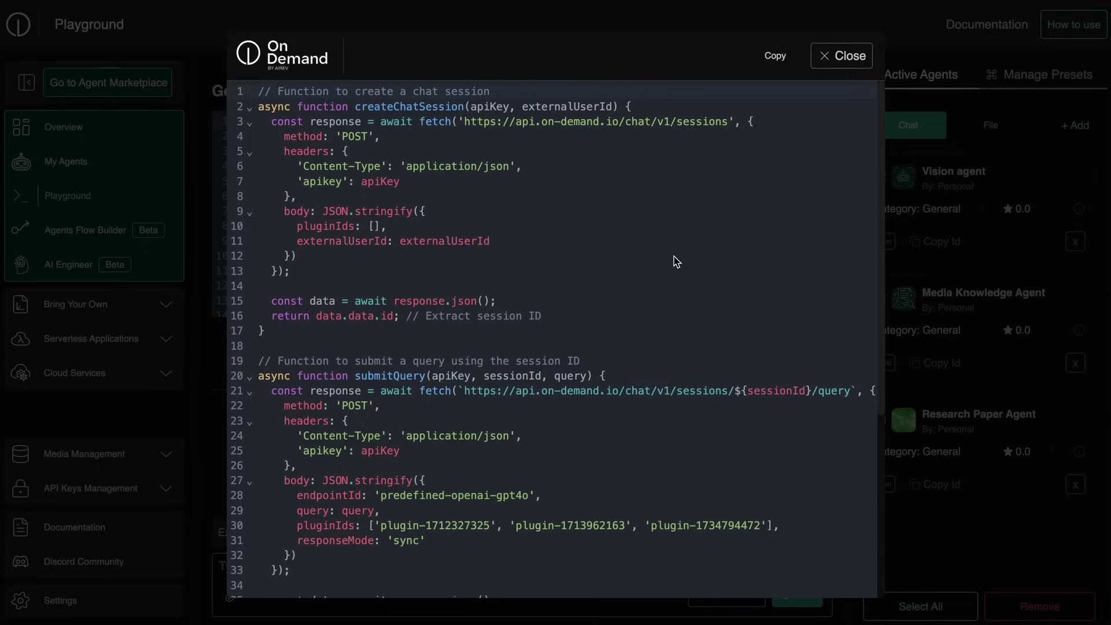
Close the code view and start a new Rest API Agent from the Agent Marketplace.
click(848, 55)
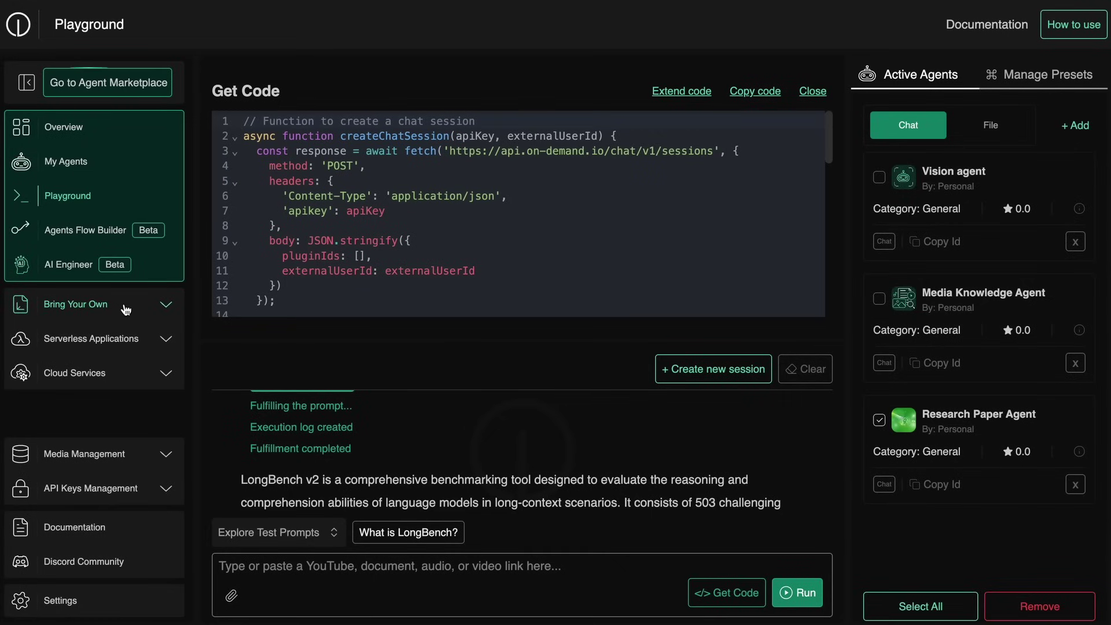
click(145, 159)
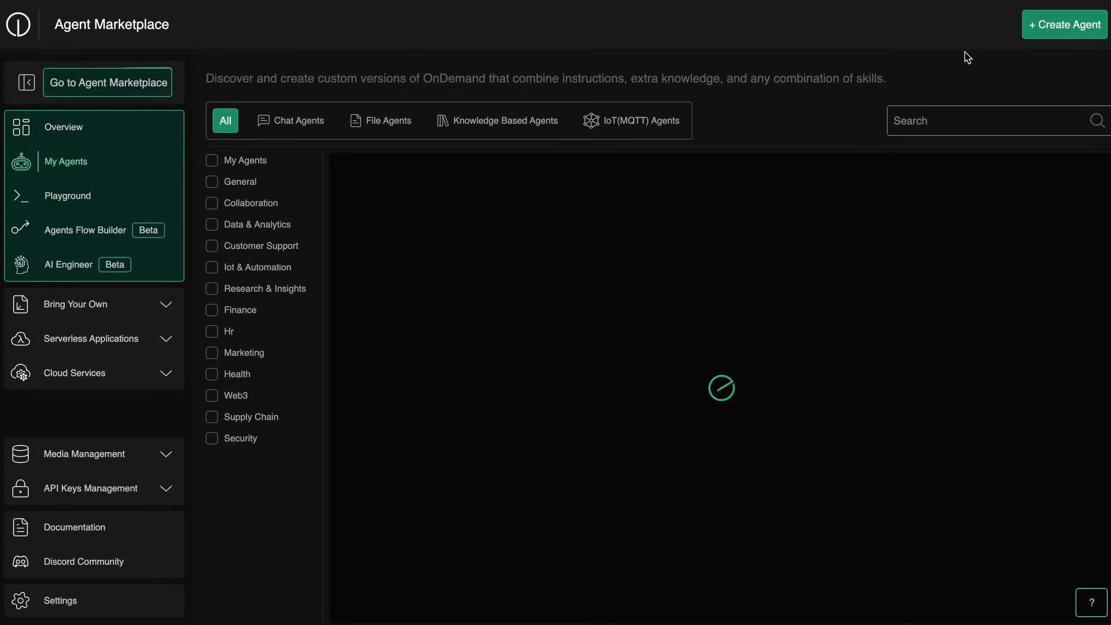
click(1036, 28)
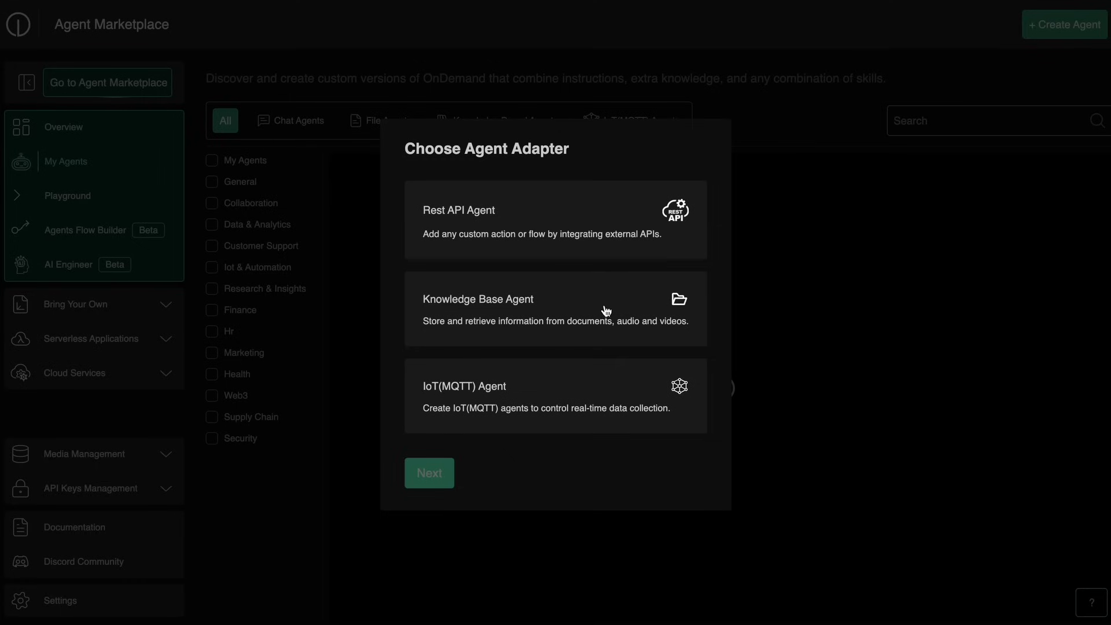
click(519, 226)
click(449, 470)
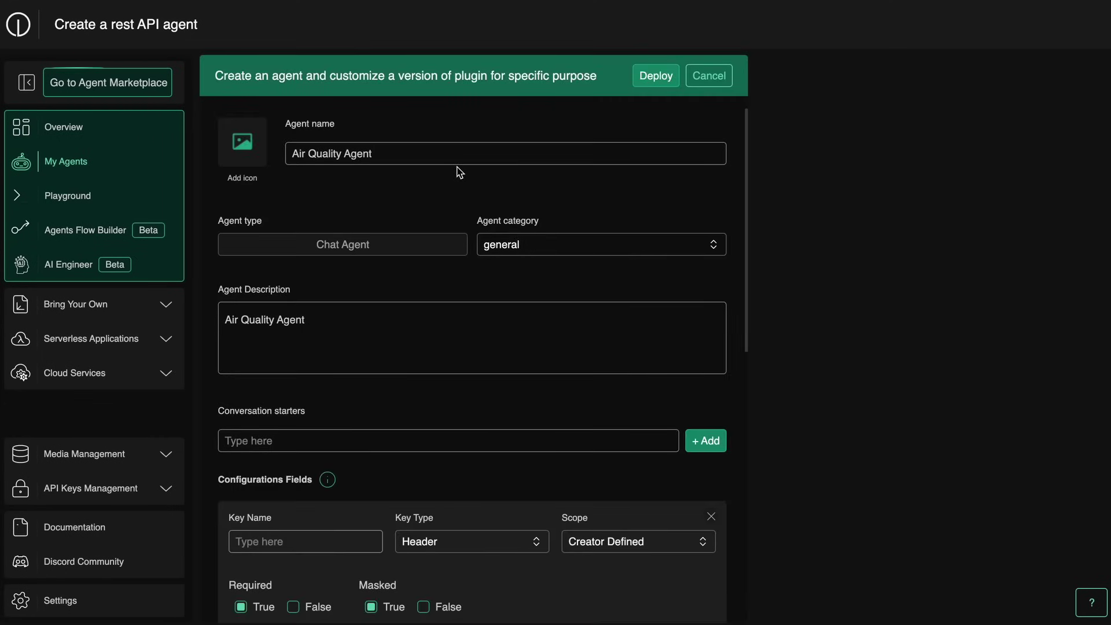
Remove the empty configuration key and keep the Air Quality API sample schema.
scroll(485, 409, down, 4)
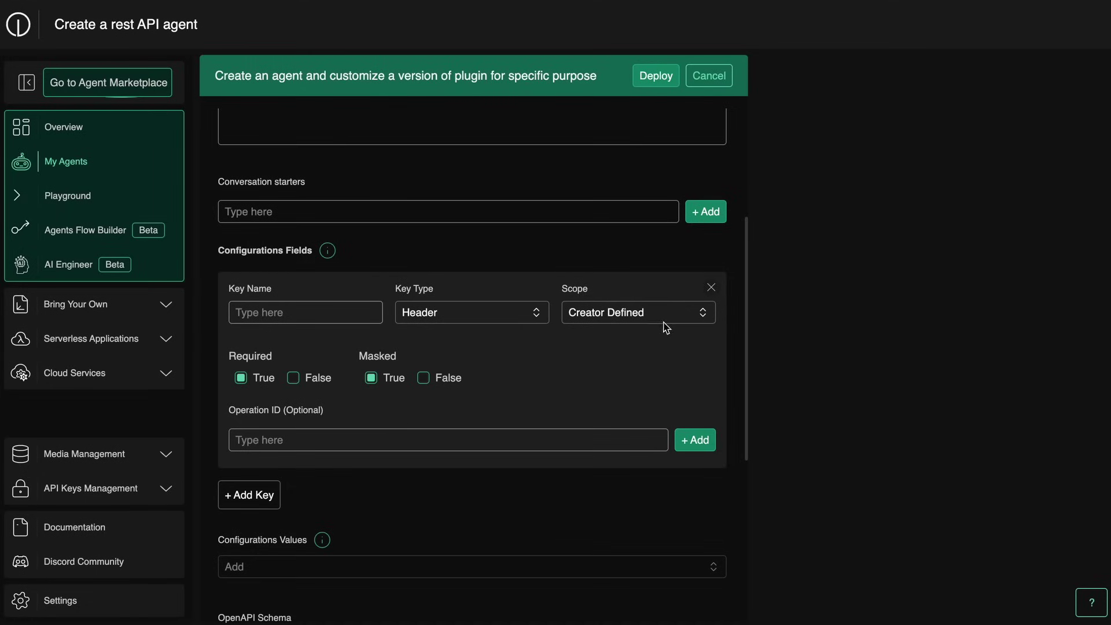
click(711, 289)
scroll(637, 397, down, 3)
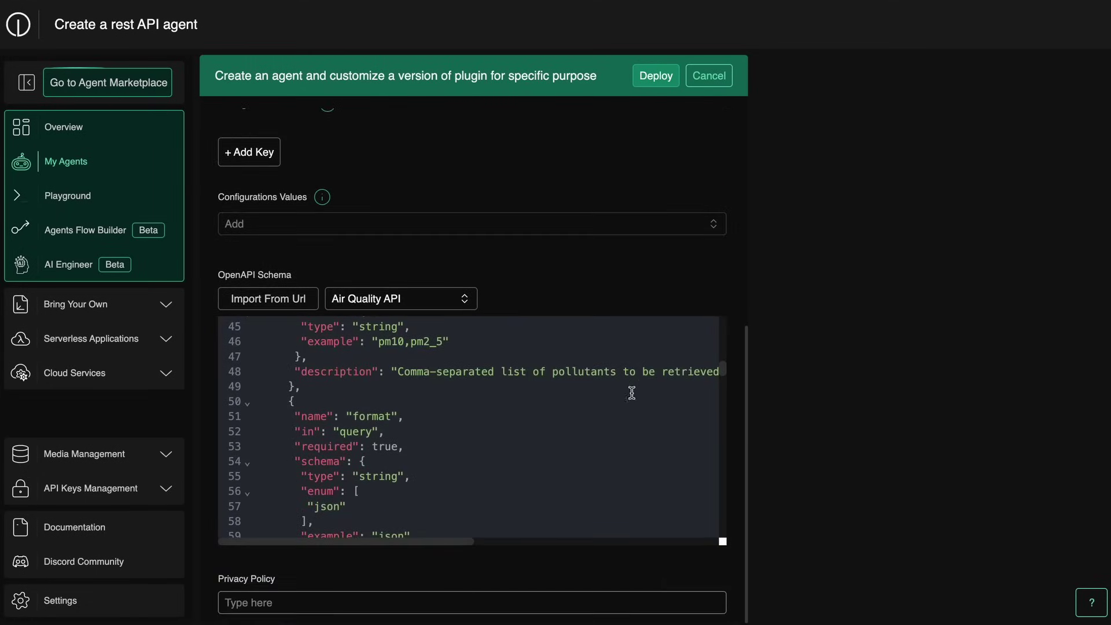
scroll(403, 353, up, 10)
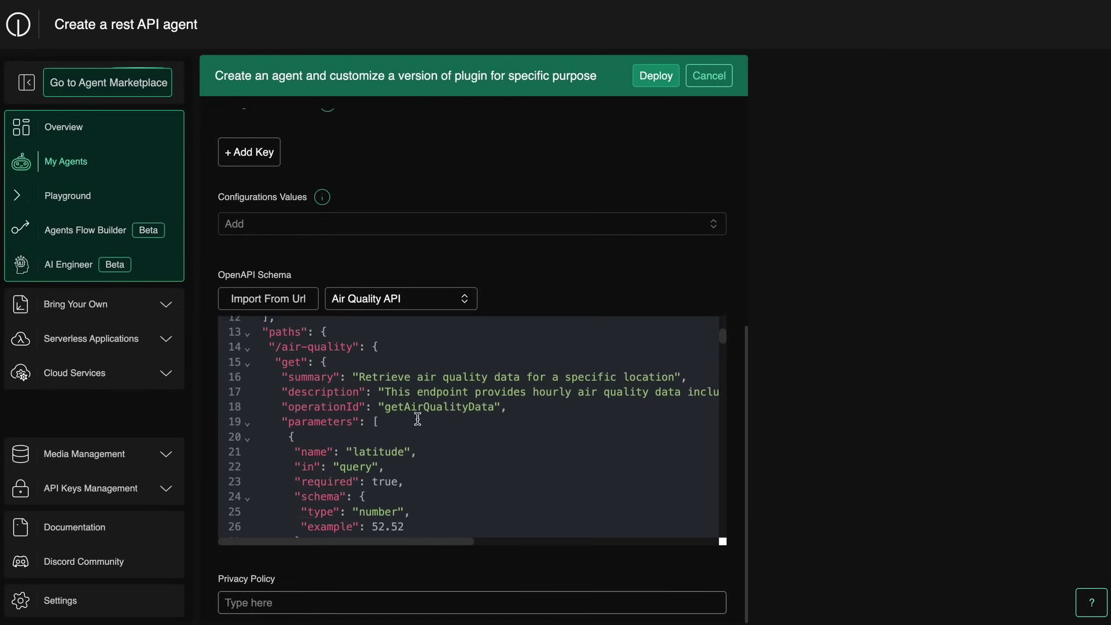
click(403, 307)
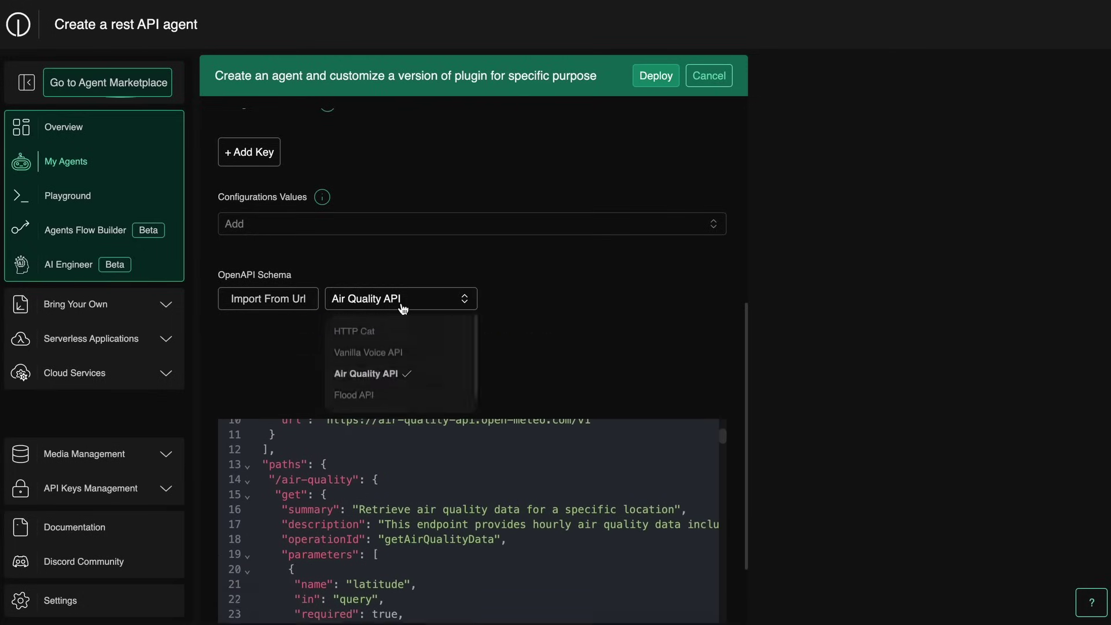
click(391, 382)
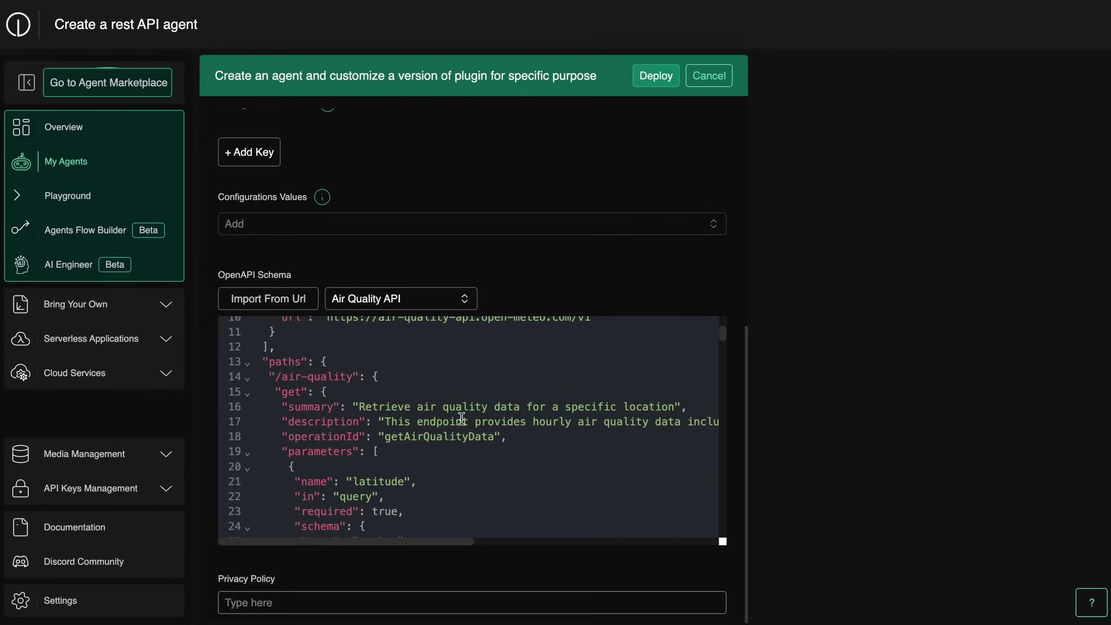
scroll(461, 418, down, 14)
scroll(504, 317, up, 16)
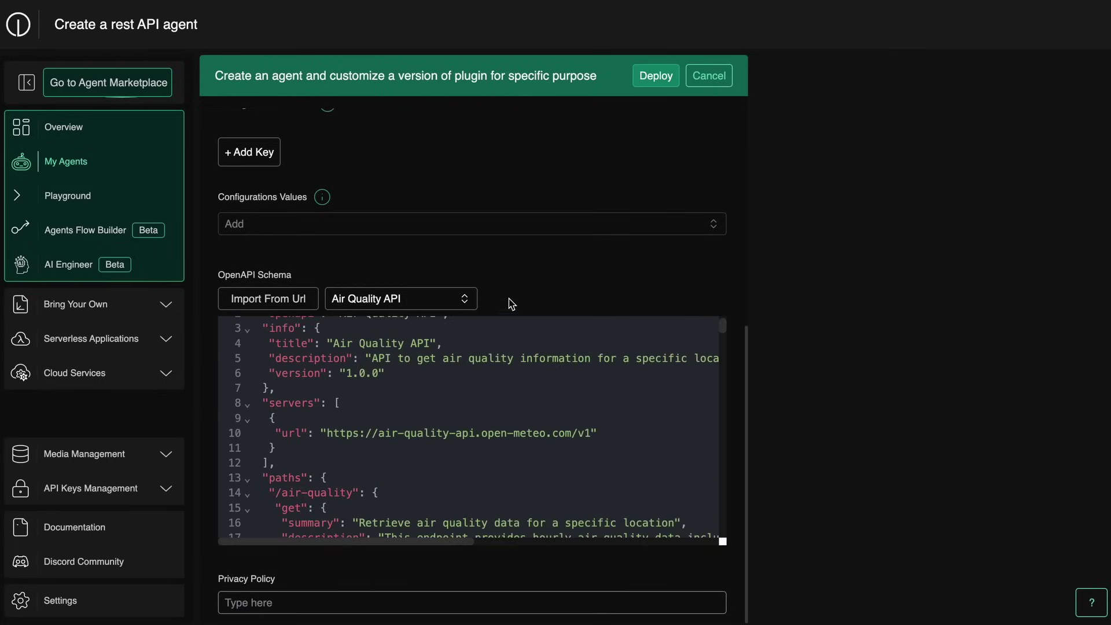
scroll(510, 296, up, 7)
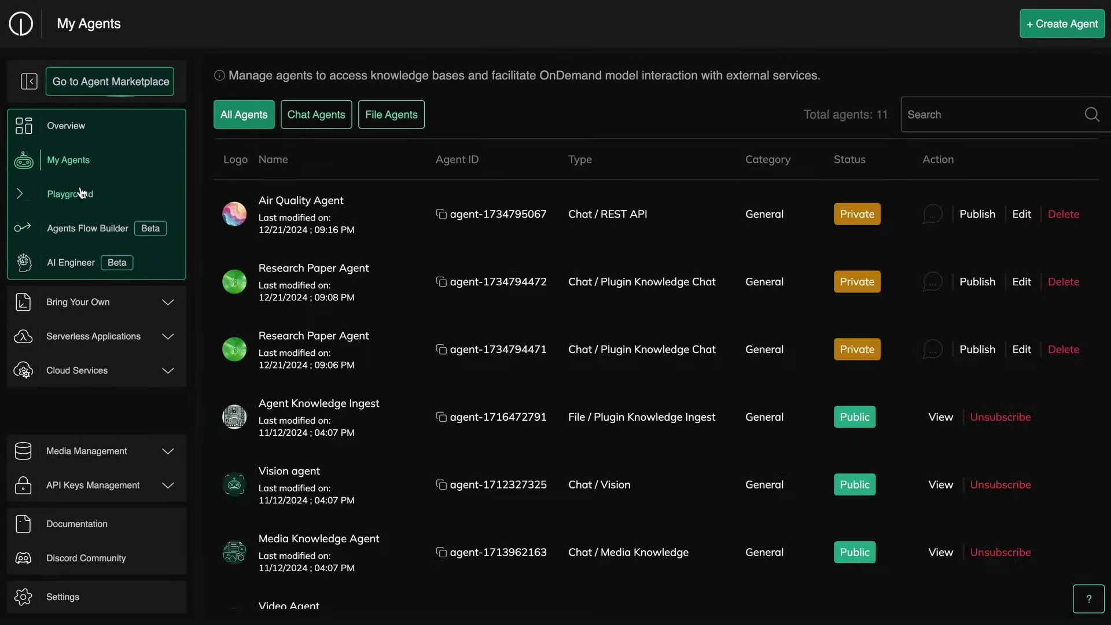
Add the Air Quality Agent to the Playground's active agents and review its California air-quality answer.
click(73, 194)
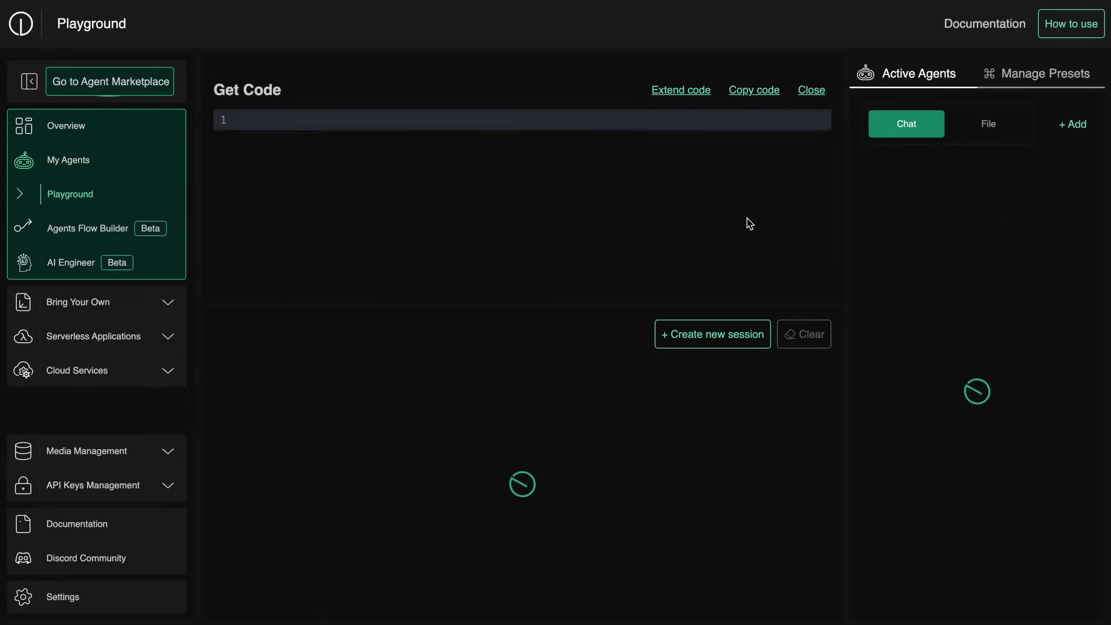
click(1071, 124)
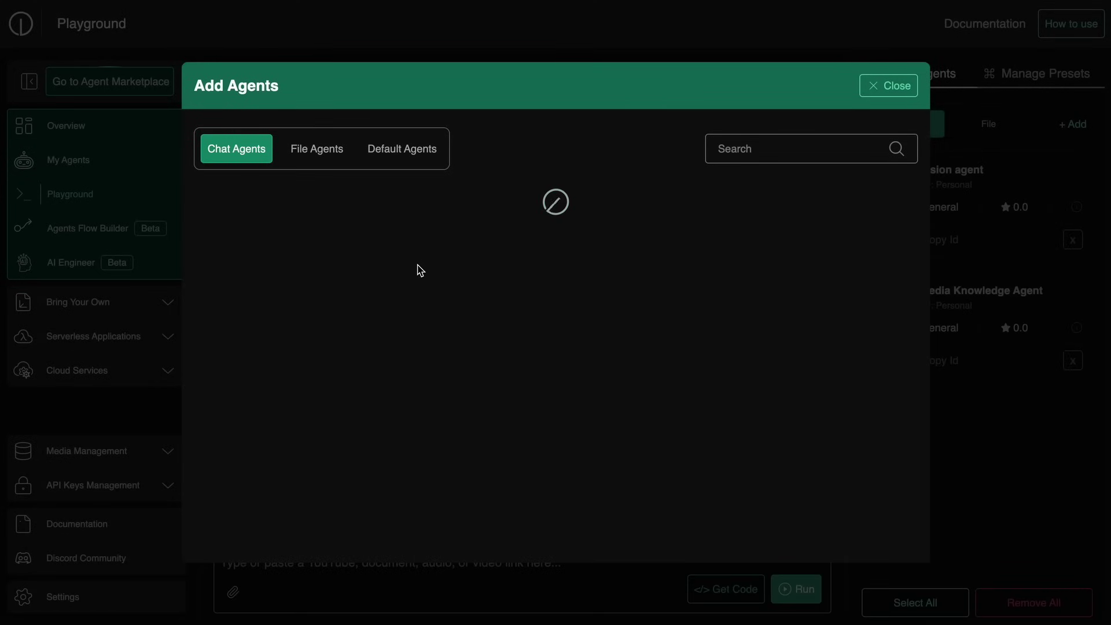
click(410, 281)
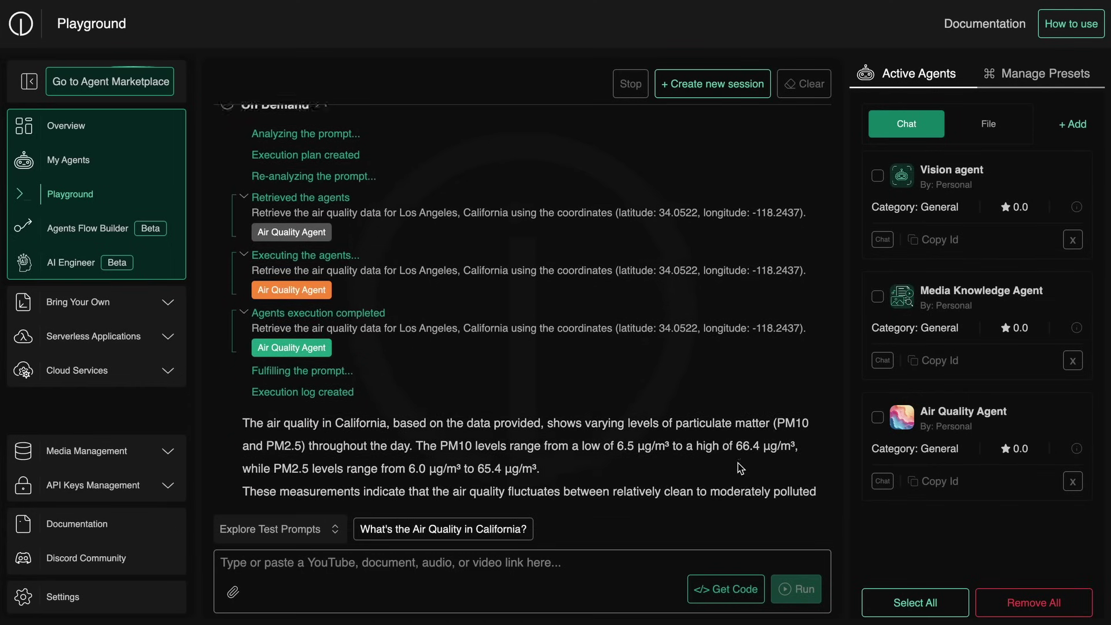
click(106, 234)
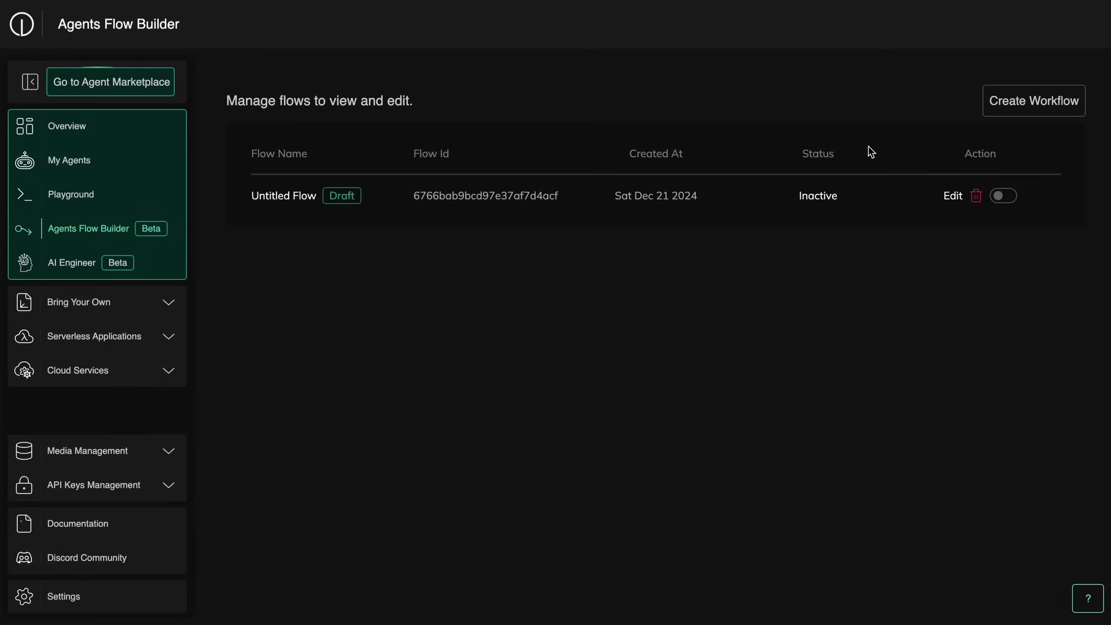
Create a new workflow and switch its trigger type to Cron, then back to API.
click(1019, 95)
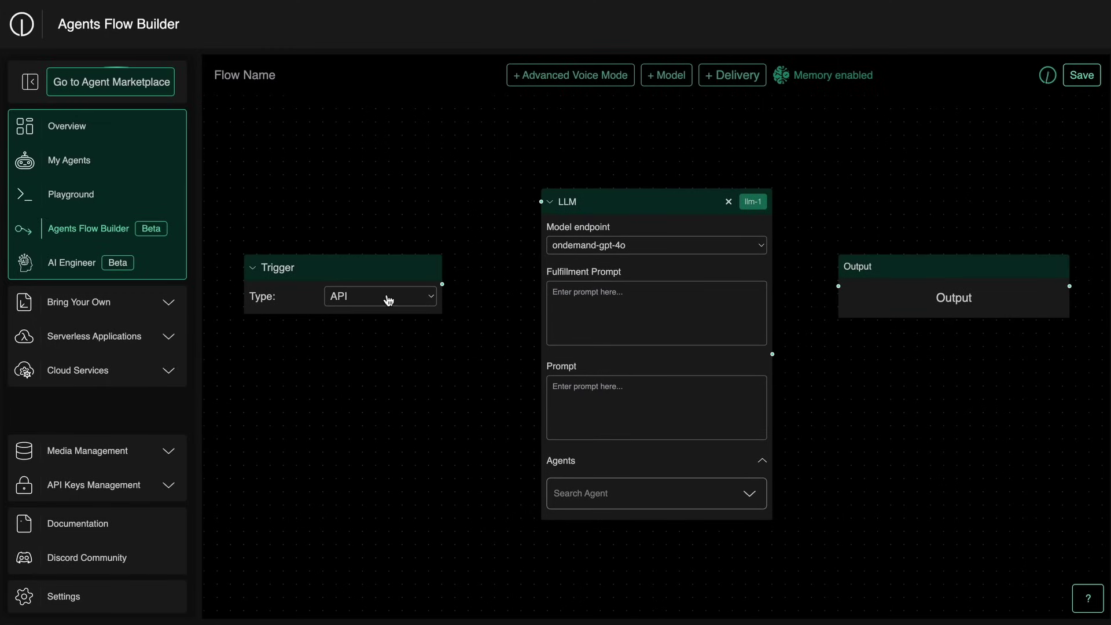
click(387, 298)
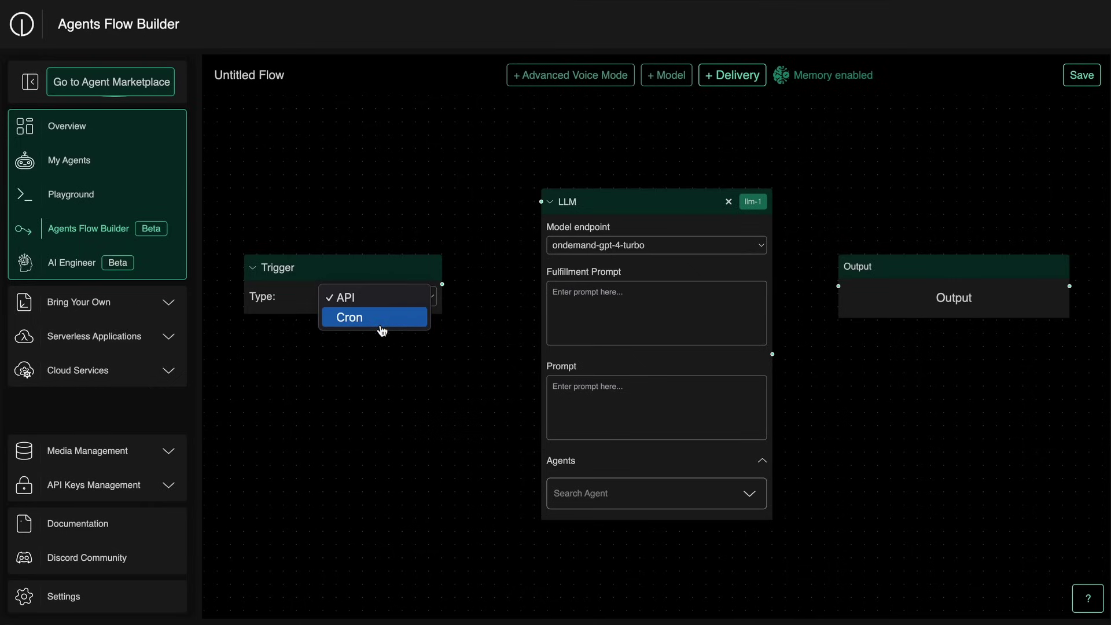
click(382, 324)
click(388, 297)
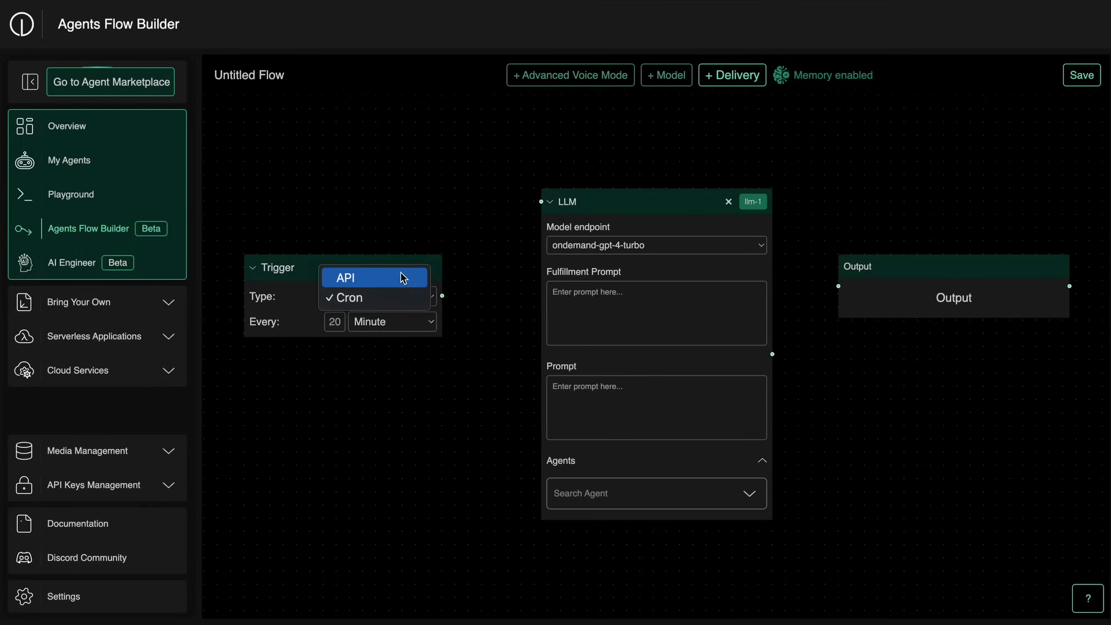
click(403, 278)
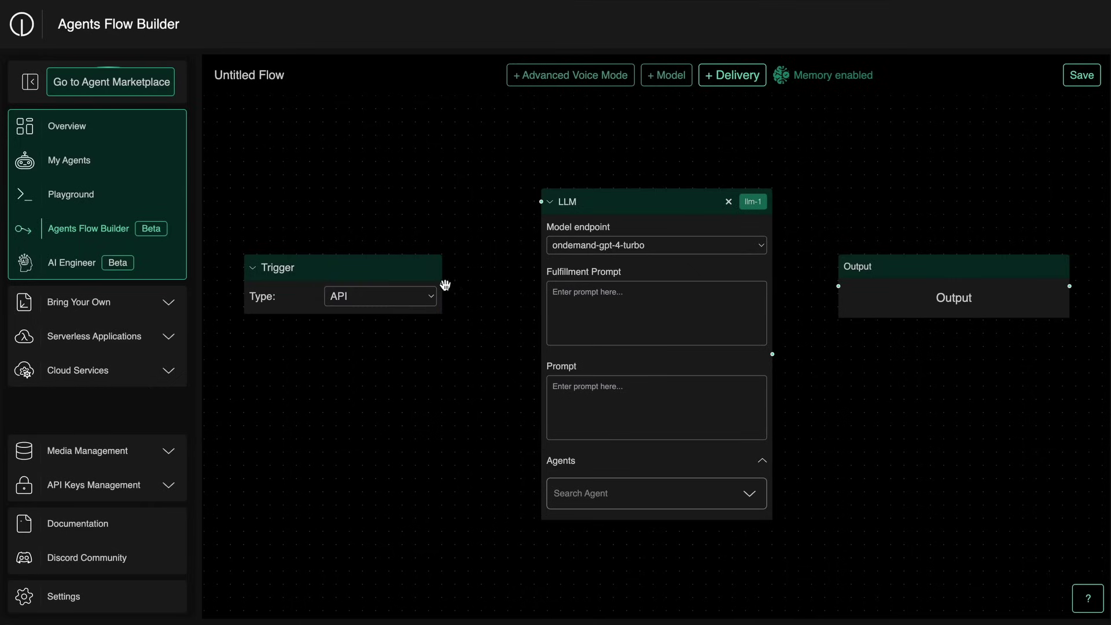
Set the LLM node's model endpoint to claude-3-5-sonnet-v2.
click(628, 250)
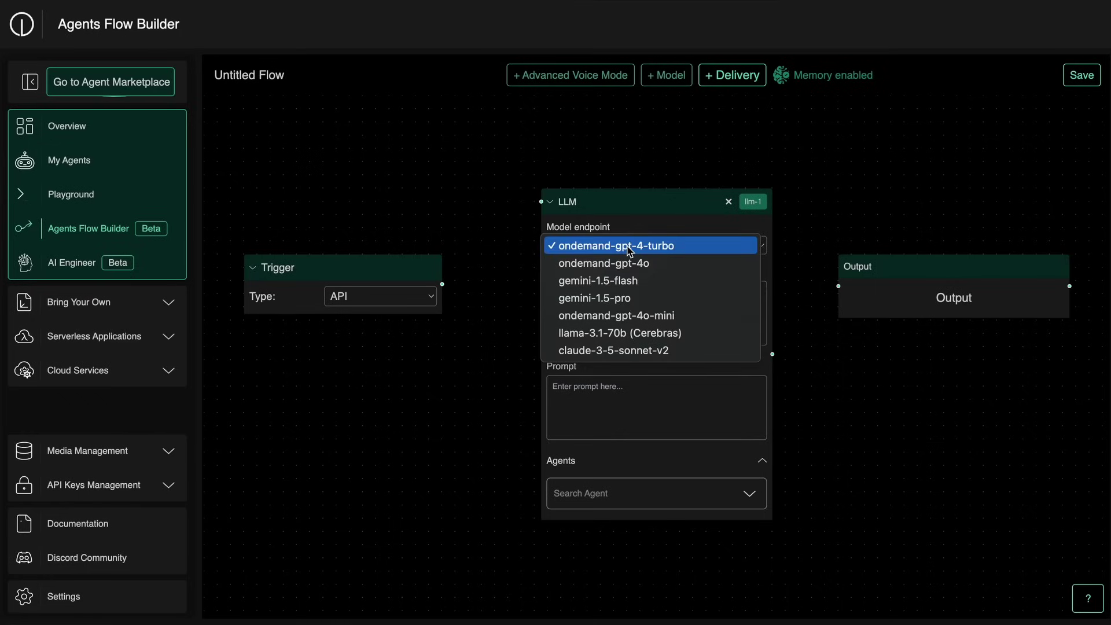
click(643, 356)
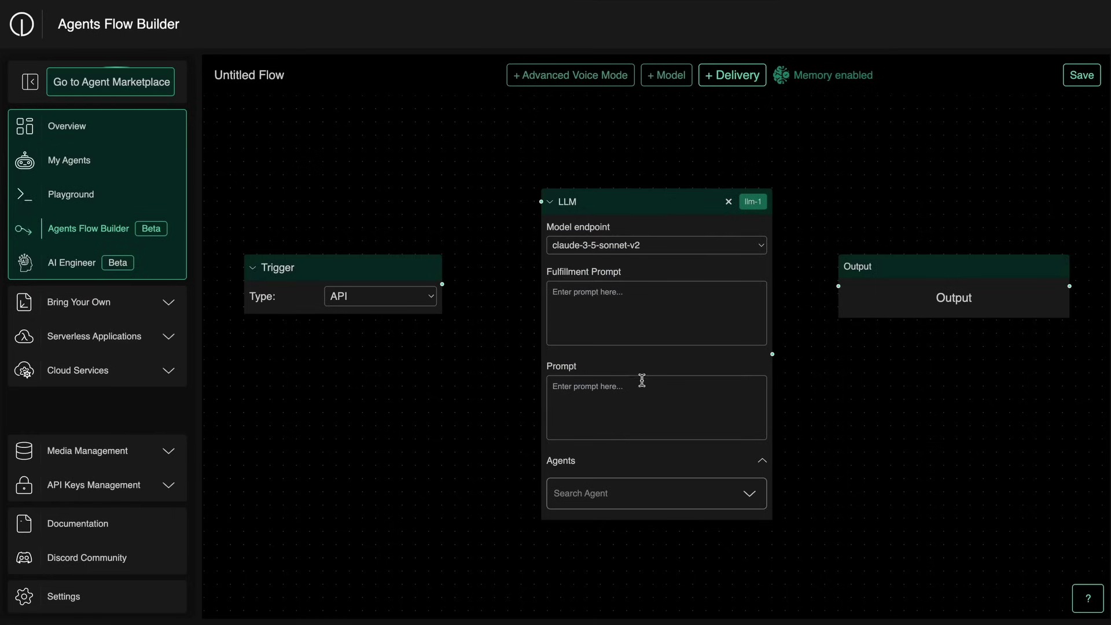
click(661, 496)
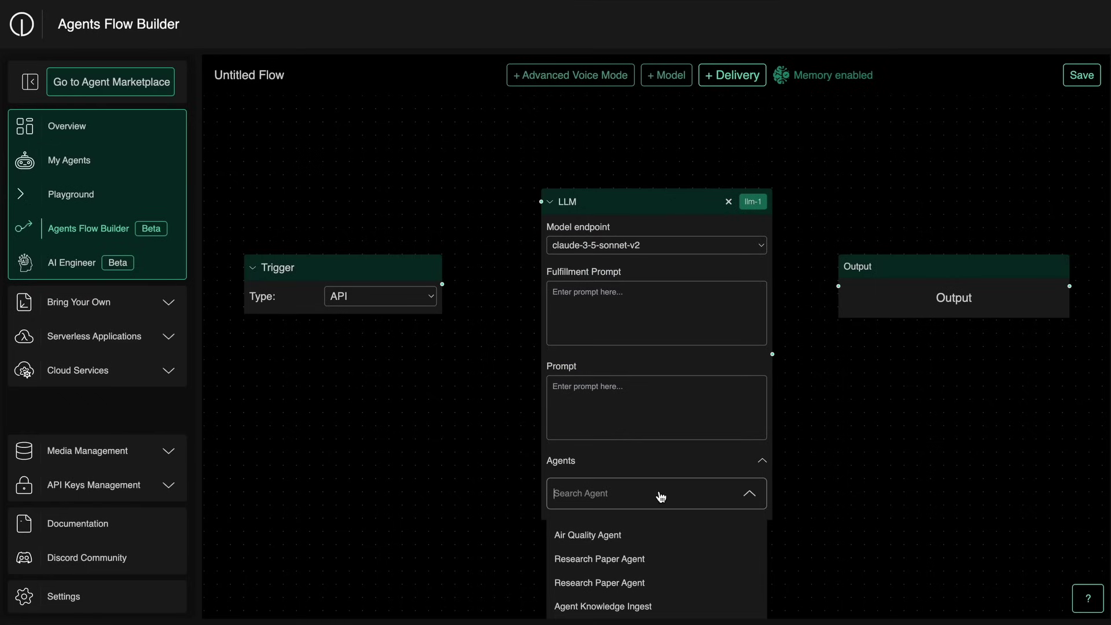
Attach the Air Quality Agent to the LLM and link Trigger to LLM to Output.
click(658, 538)
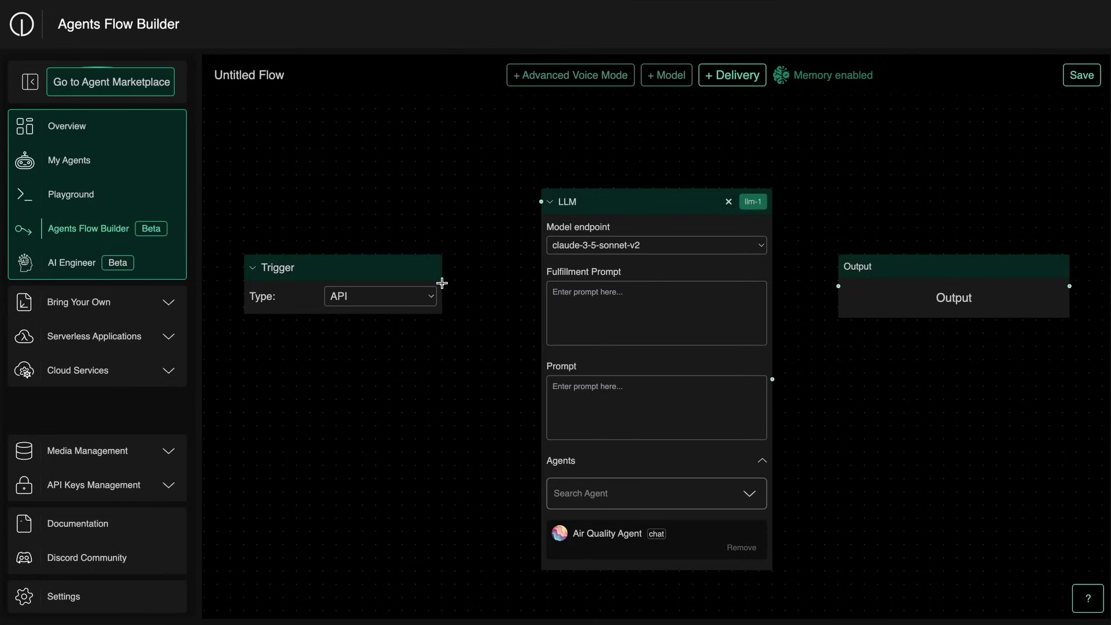
drag(473, 292, 540, 202)
drag(772, 379, 838, 286)
Add a Slack delivery to the flow and check the new Slack node on the canvas.
click(722, 77)
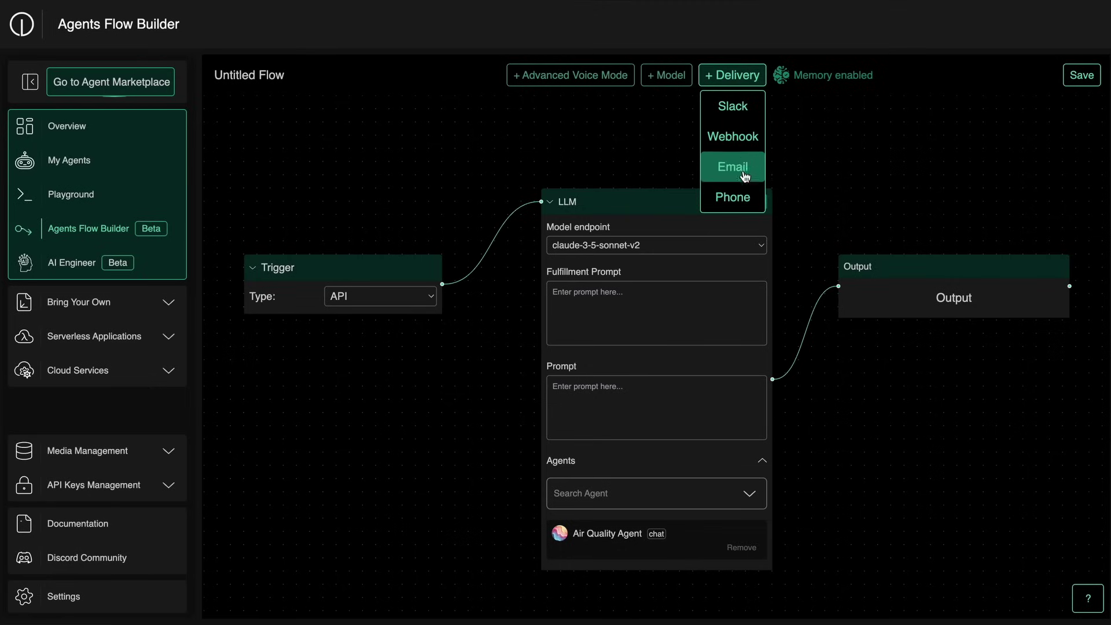
click(740, 110)
scroll(876, 322, up, 1)
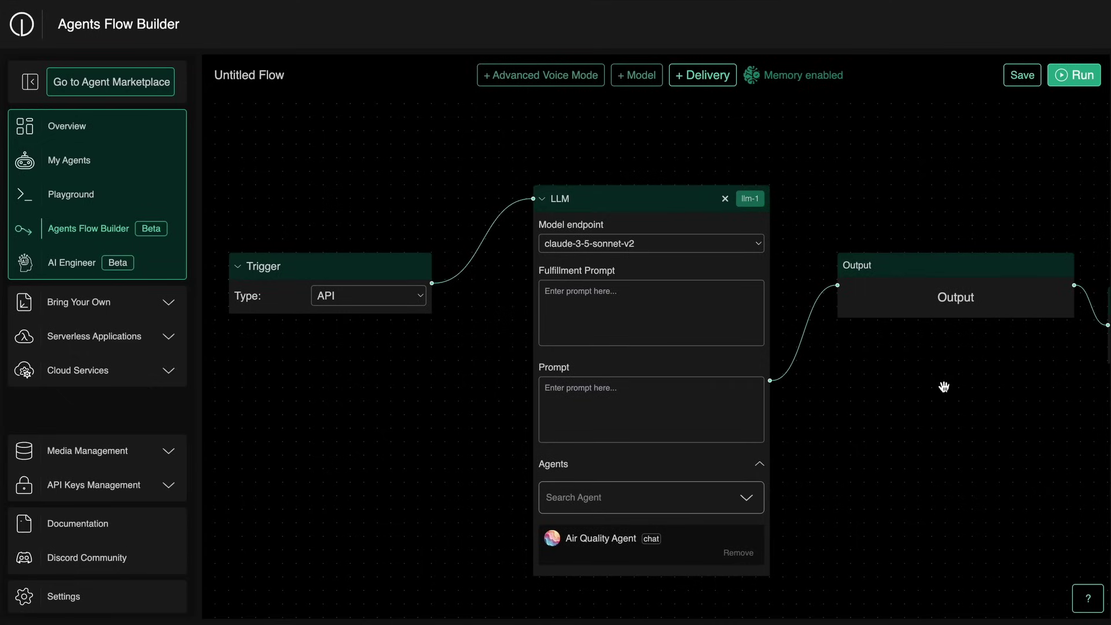
drag(943, 387, 578, 383)
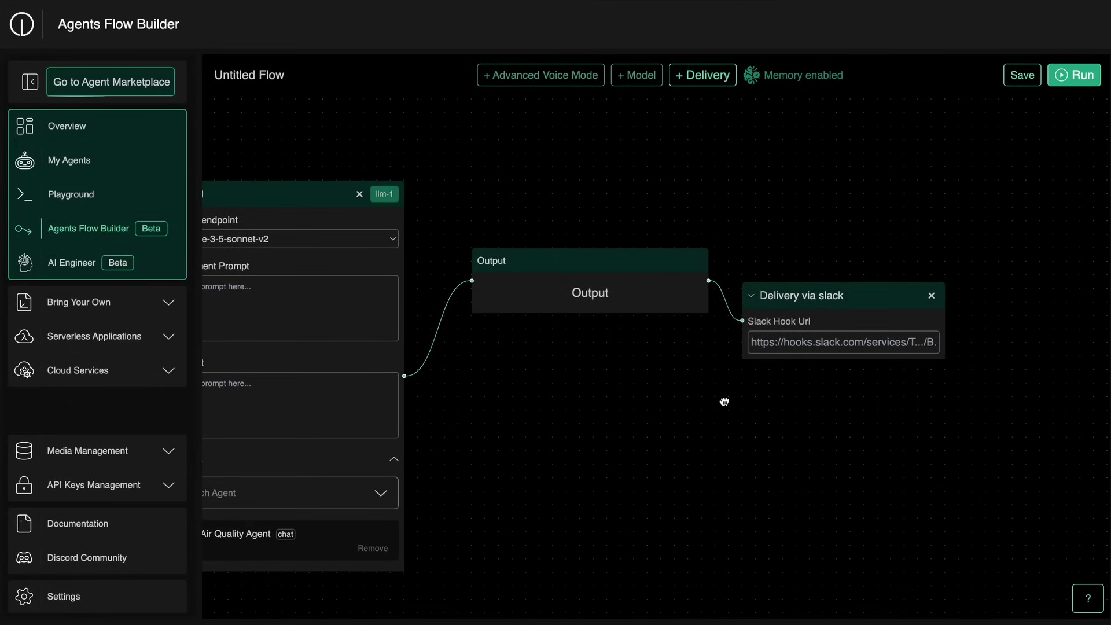
drag(724, 402, 1102, 396)
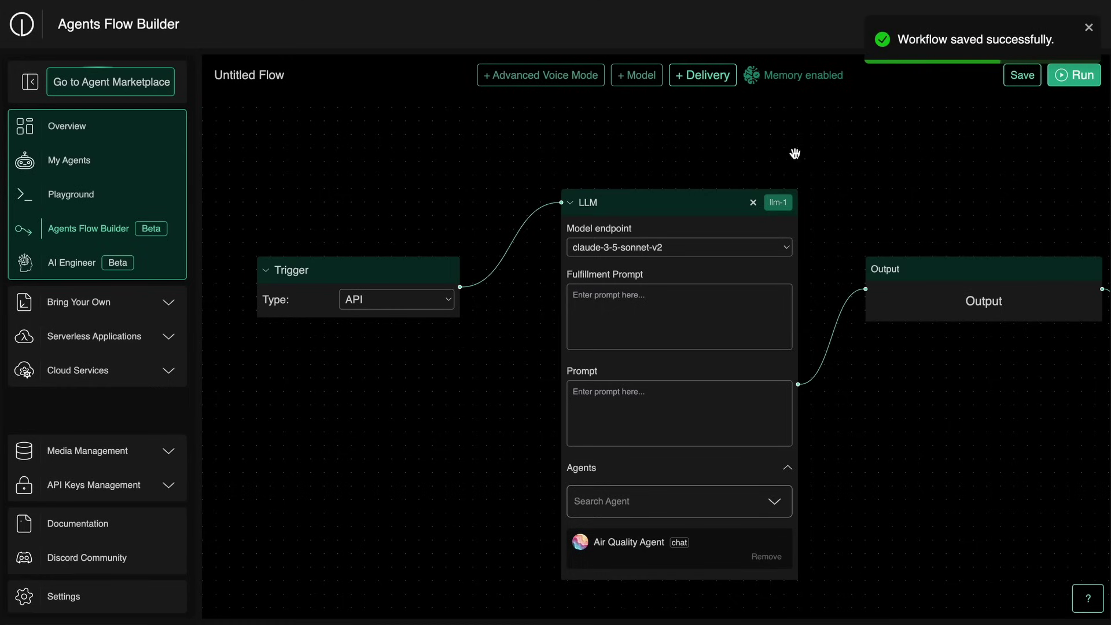
click(158, 307)
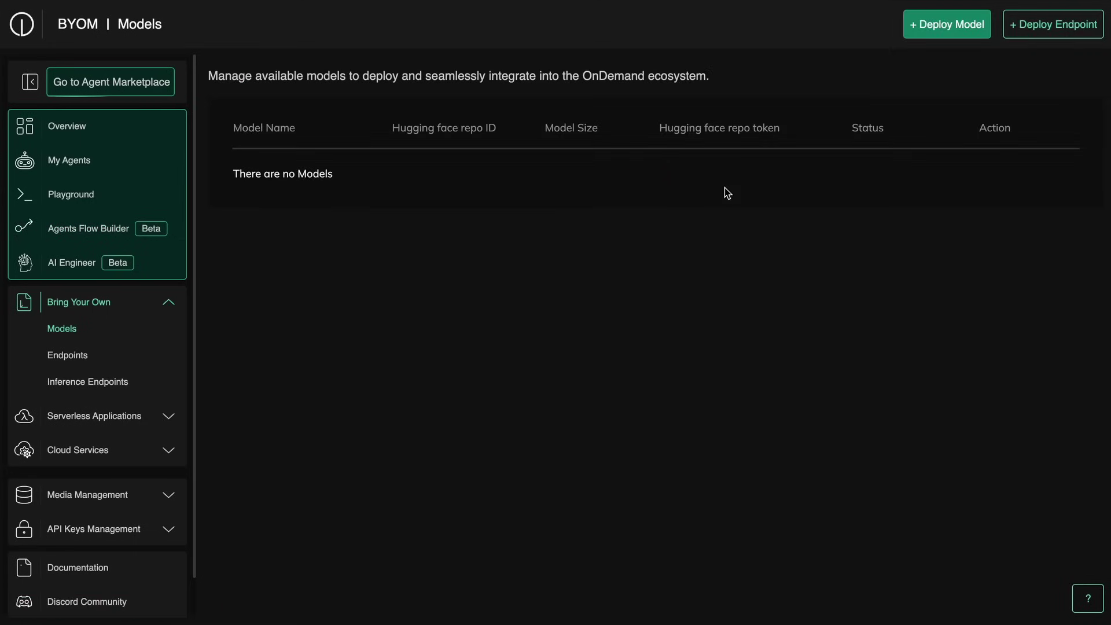
Start a new model deployment and browse the Hugging Face model suggestions without picking one.
click(960, 26)
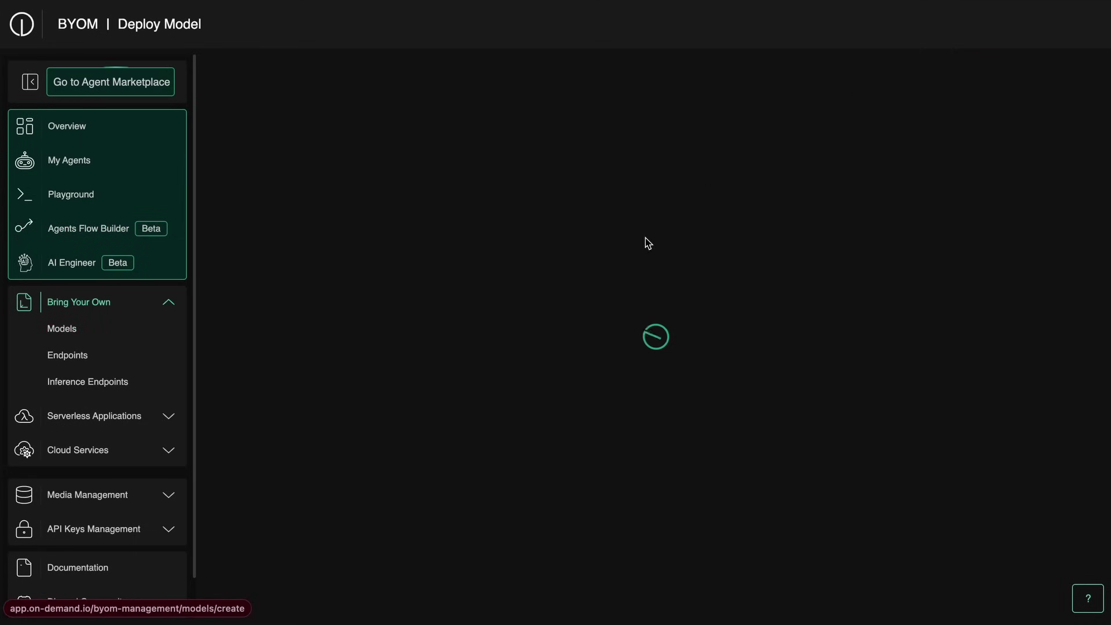
click(410, 243)
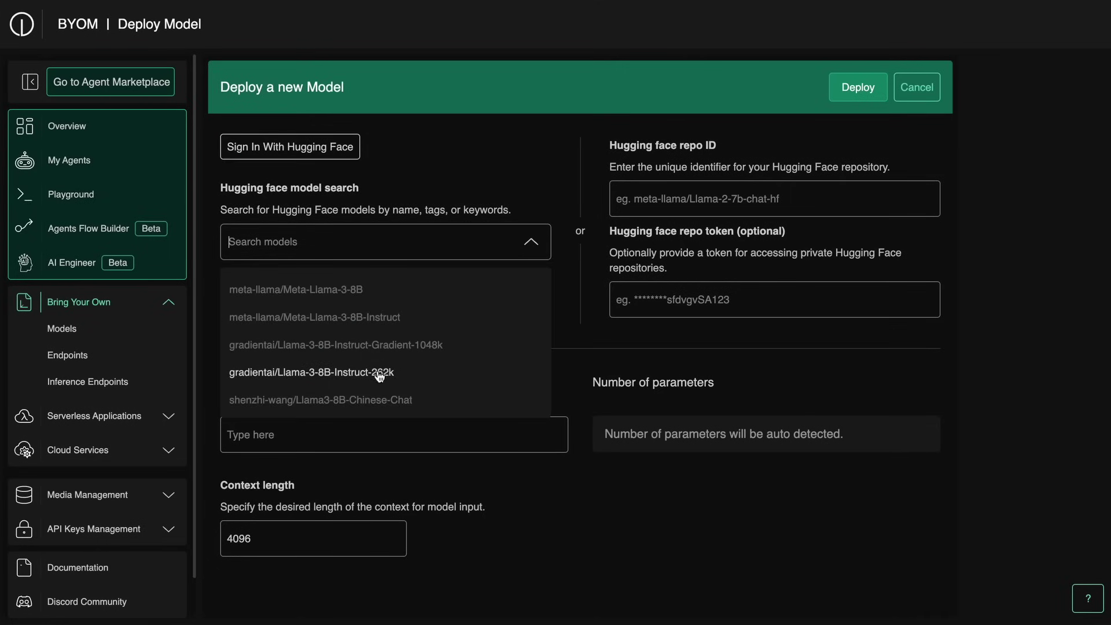
click(381, 207)
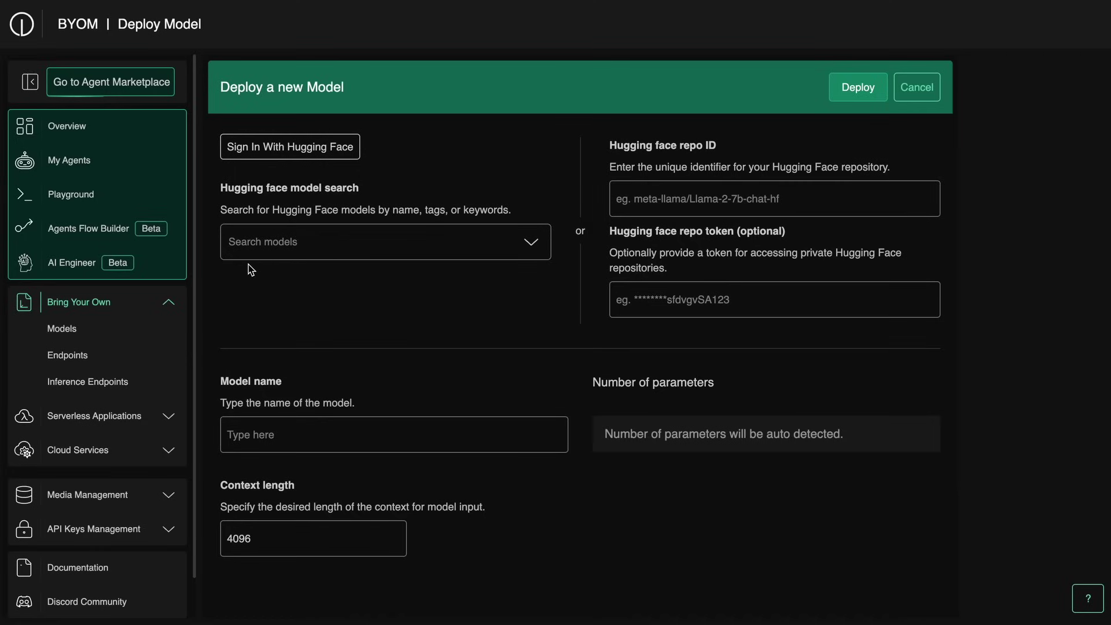
In AI Engineer, focus the message box and view the Browser, Jupyter IPython and Code Editor panes.
click(75, 263)
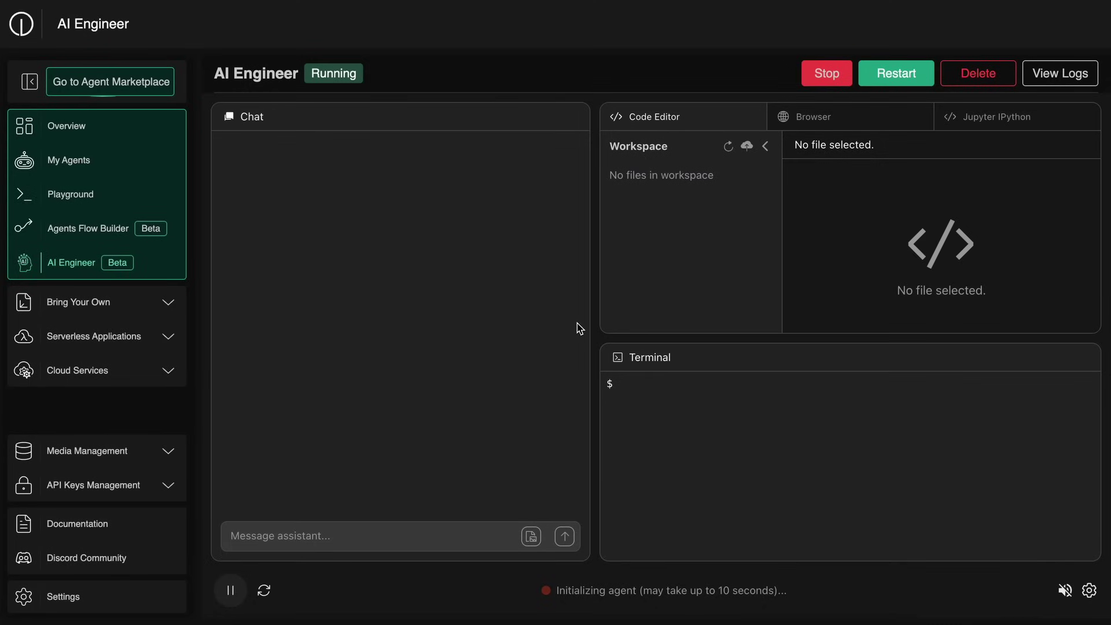
click(363, 529)
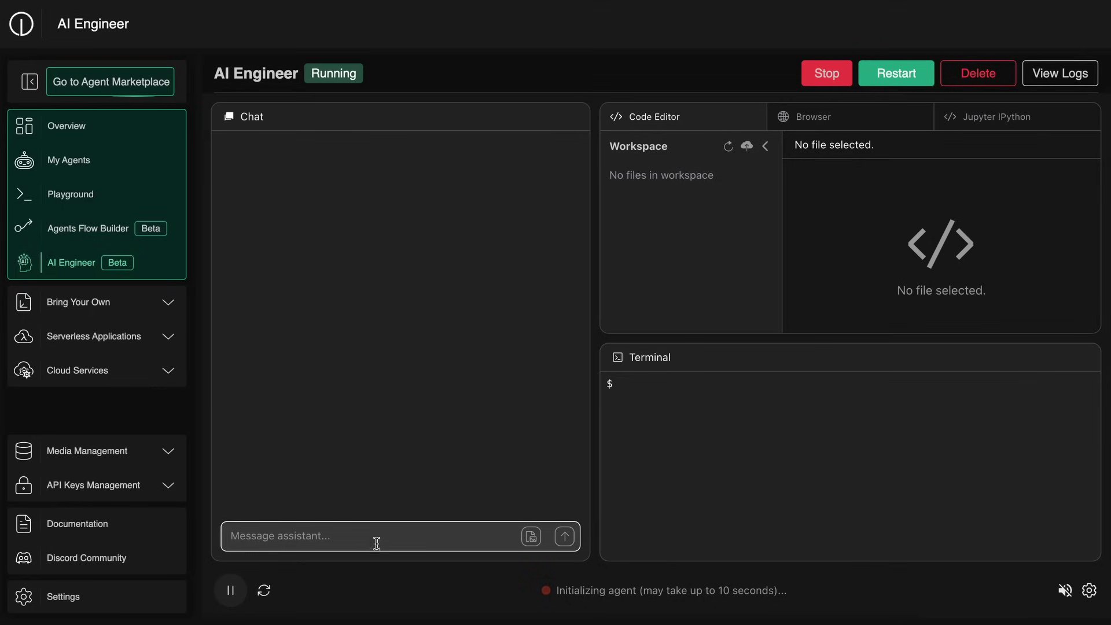
click(830, 116)
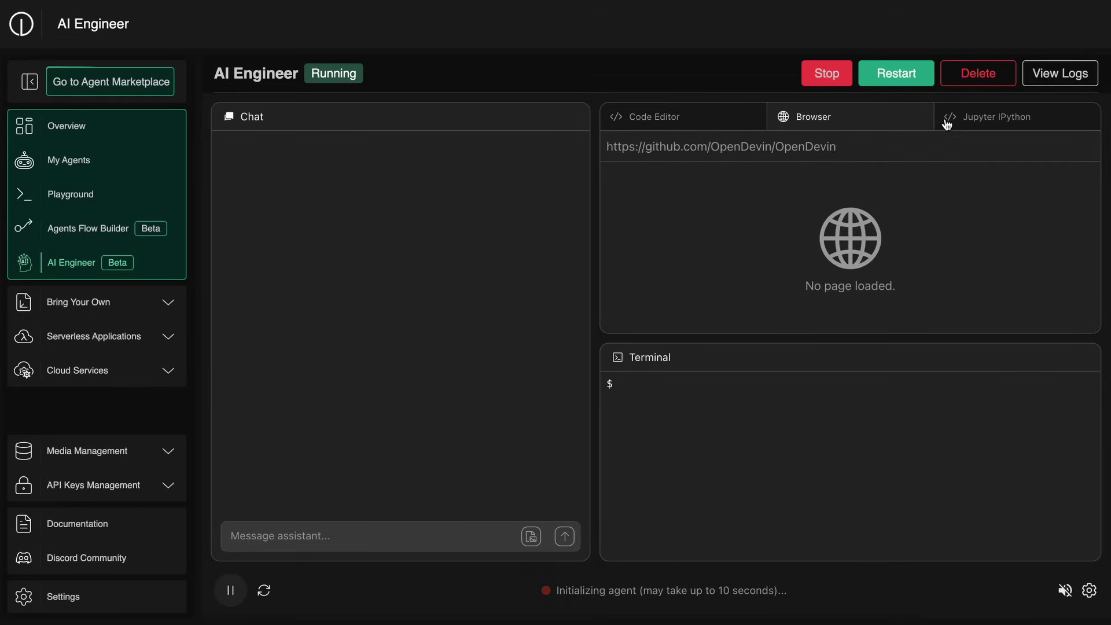
click(954, 118)
click(724, 121)
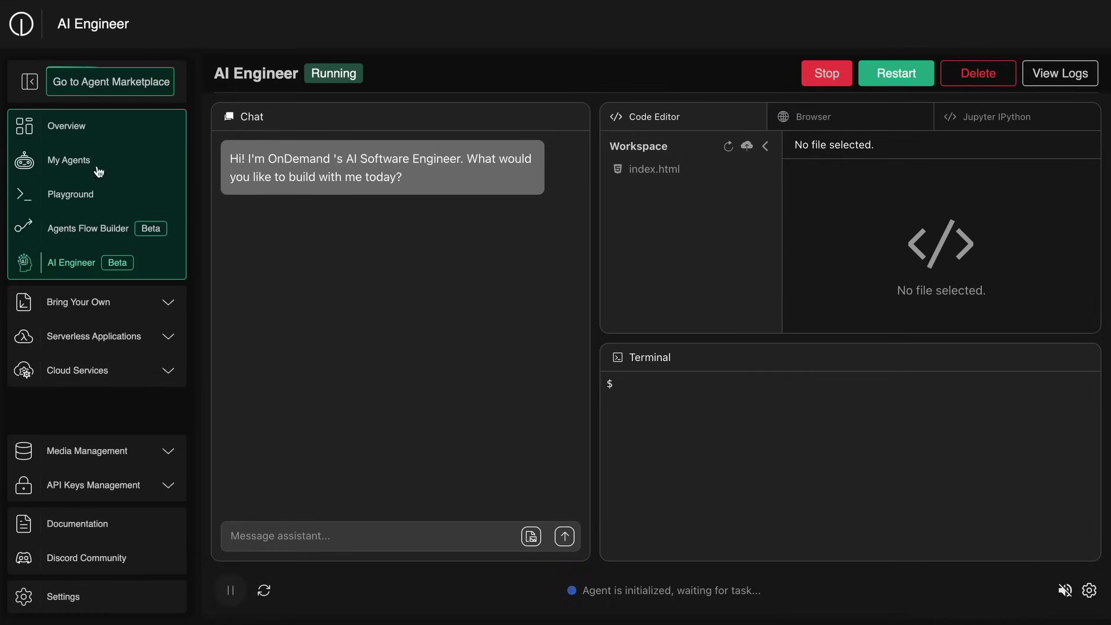
click(76, 129)
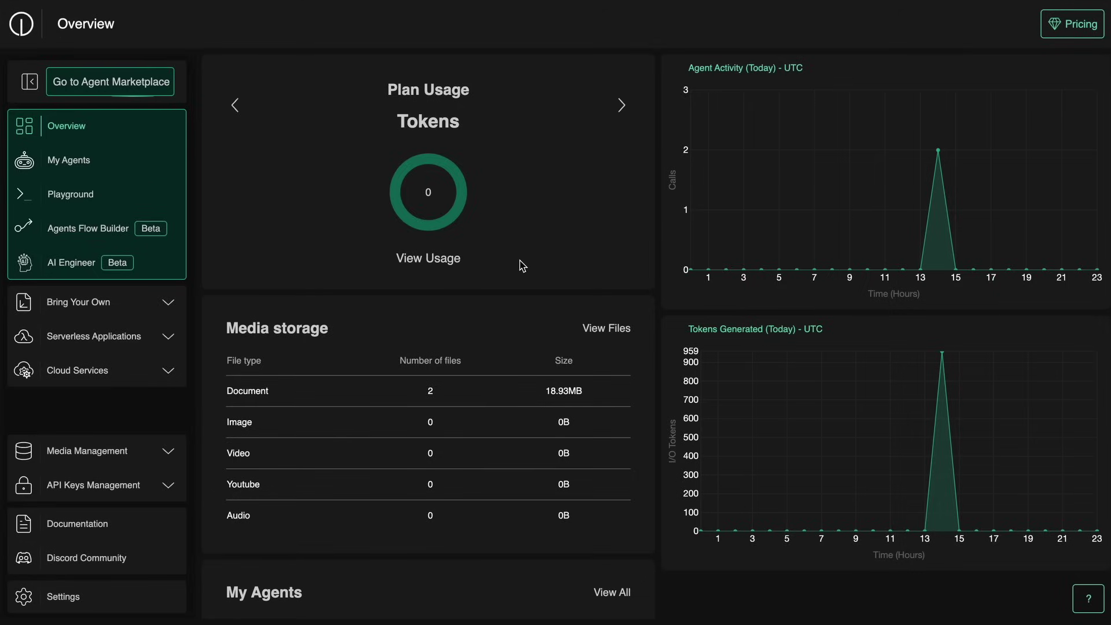
Revisit the My Agents list, the Playground and the Agents Flow Builder's flow list.
click(120, 166)
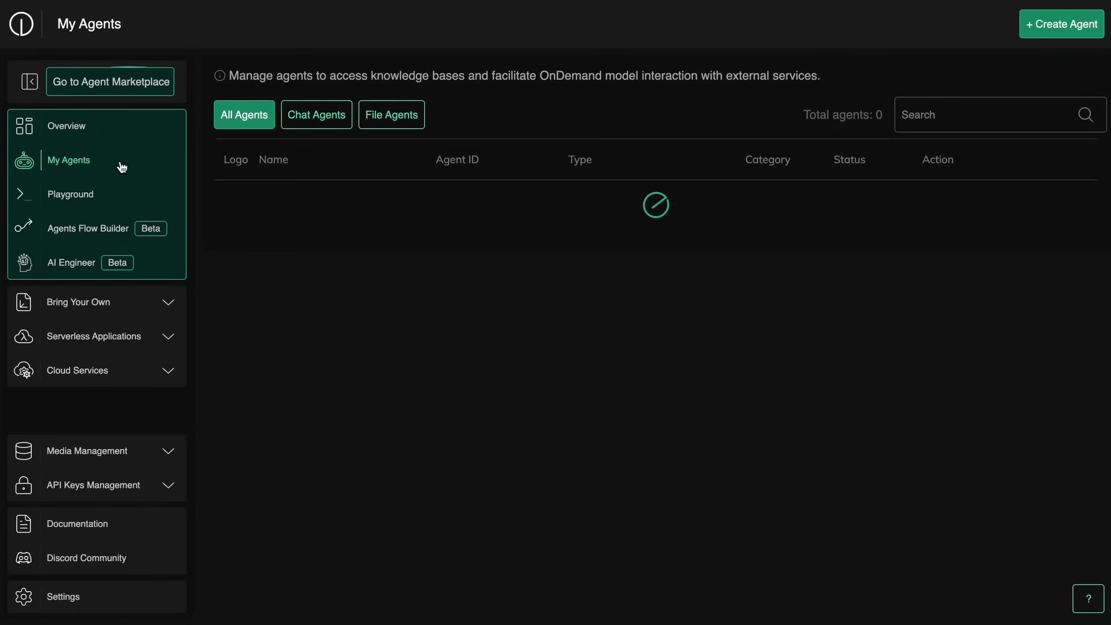
click(127, 203)
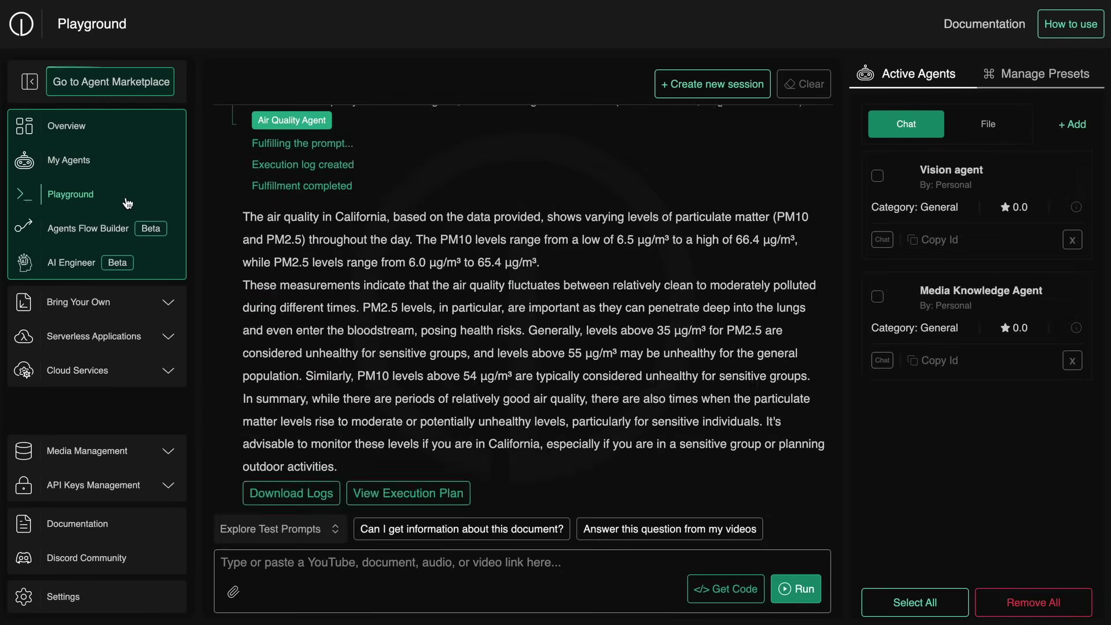
click(128, 231)
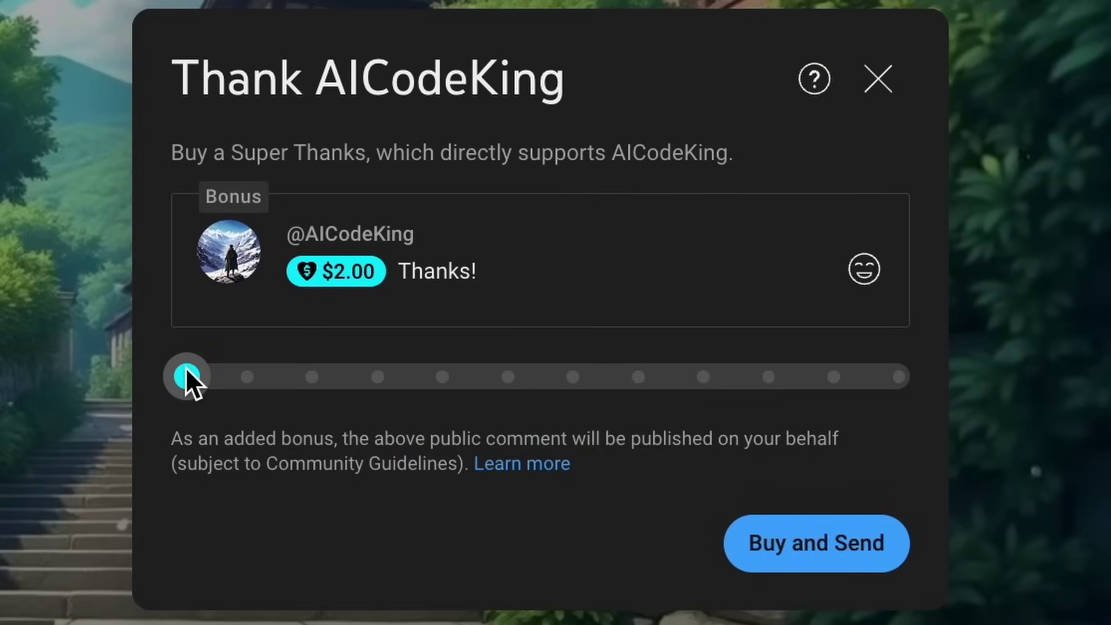
Raise the Super Thanks amount to $500.00, then view the channel's membership tiers.
drag(186, 367, 938, 387)
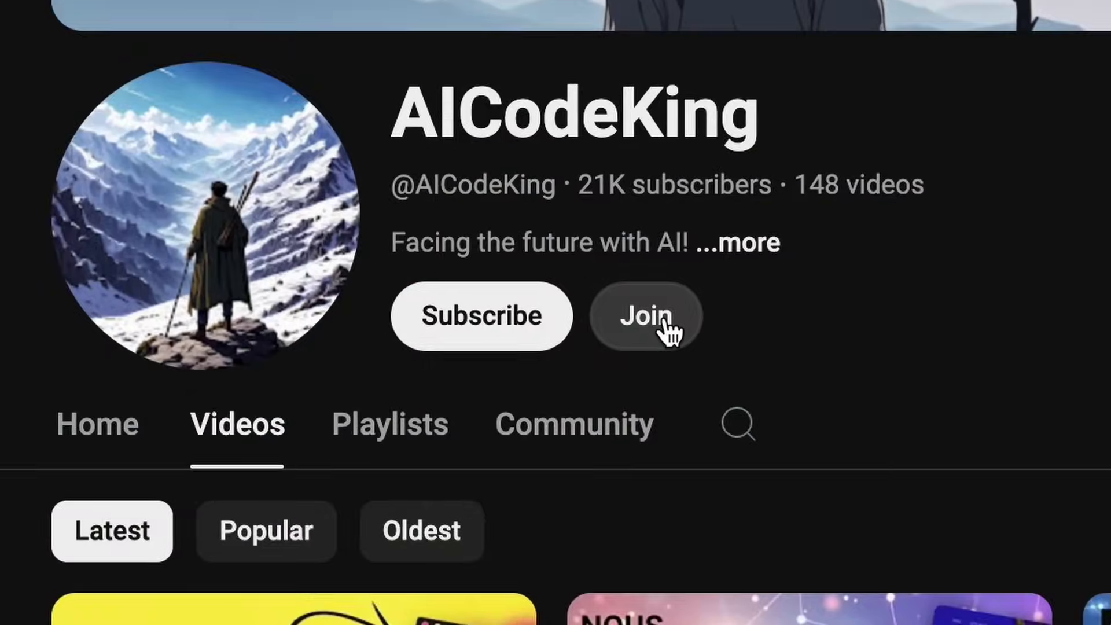
click(660, 312)
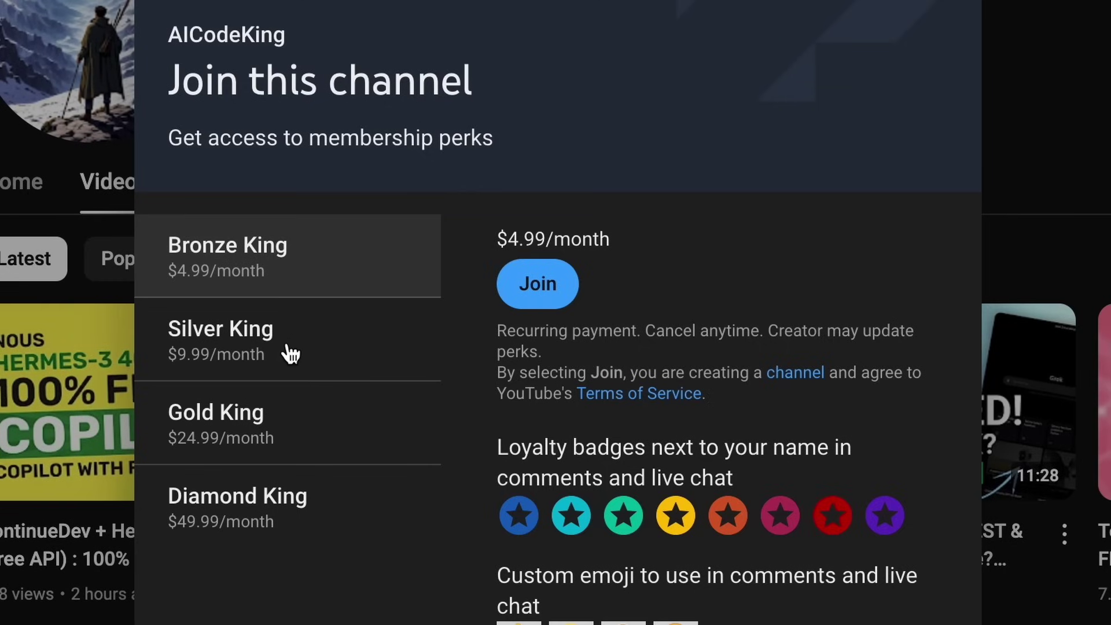